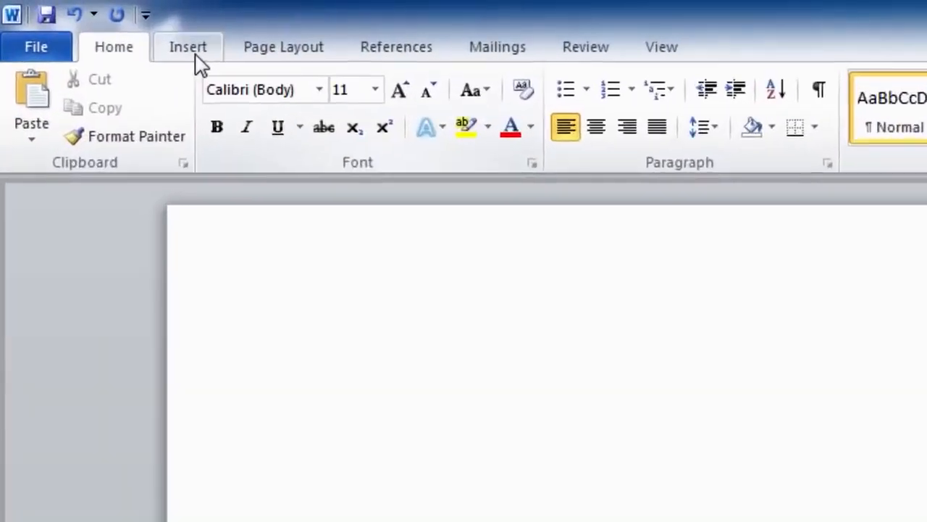
Bring up Word's table insertion menu from the Insert ribbon.
left_click(69, 17)
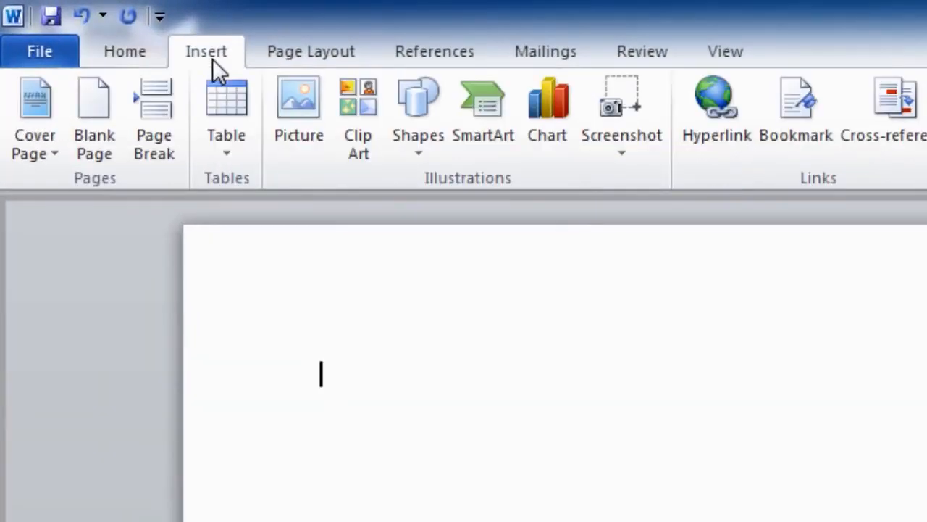
left_click(219, 97)
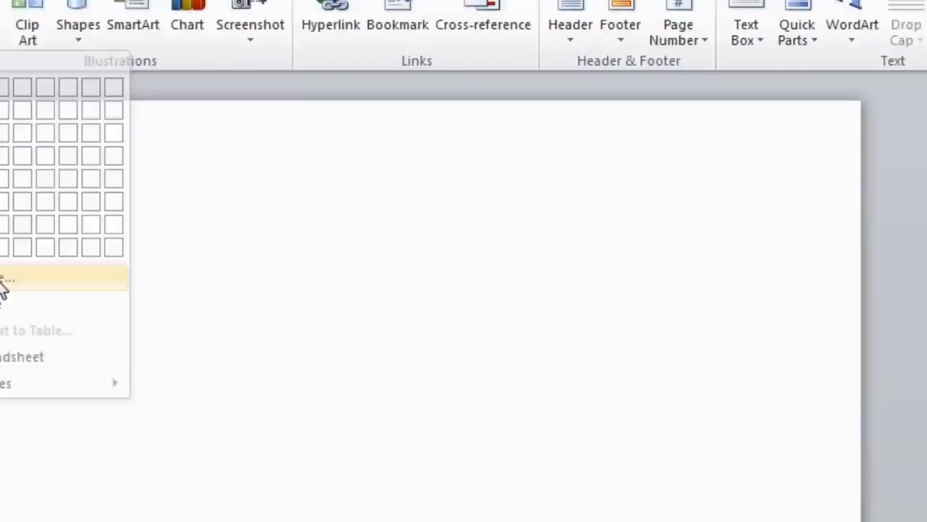
Insert a blank table with 6 columns and 7 rows via Insert Table.
left_click(119, 340)
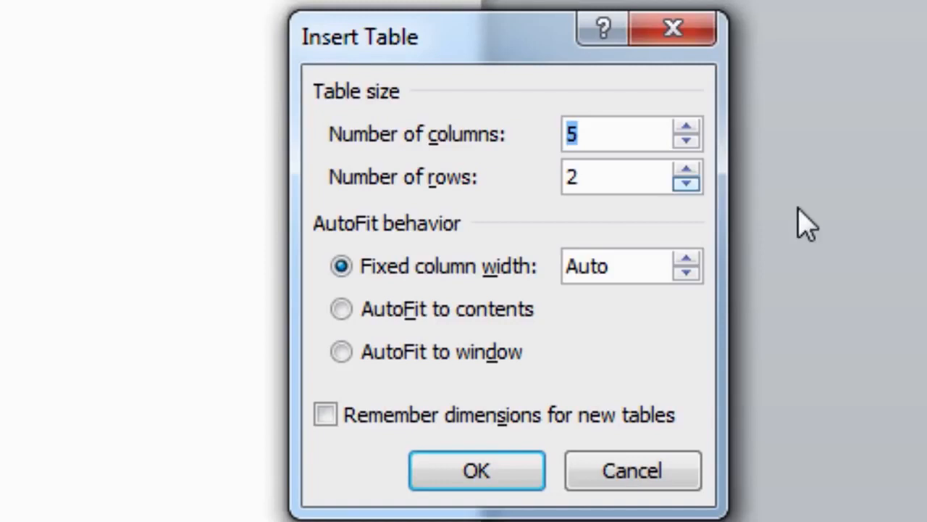
left_click(686, 128)
left_click(685, 170)
left_click(686, 171)
left_click(685, 170)
left_click(685, 170)
left_click(686, 171)
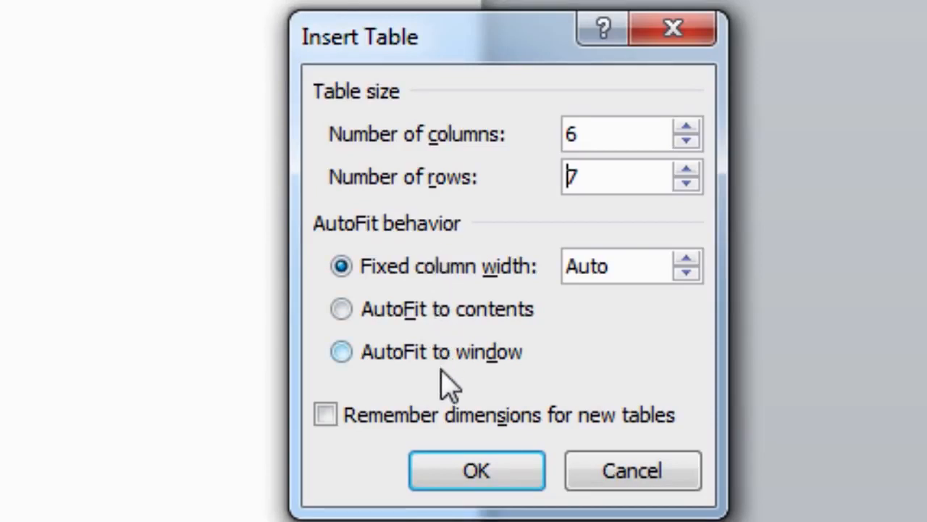
left_click(455, 478)
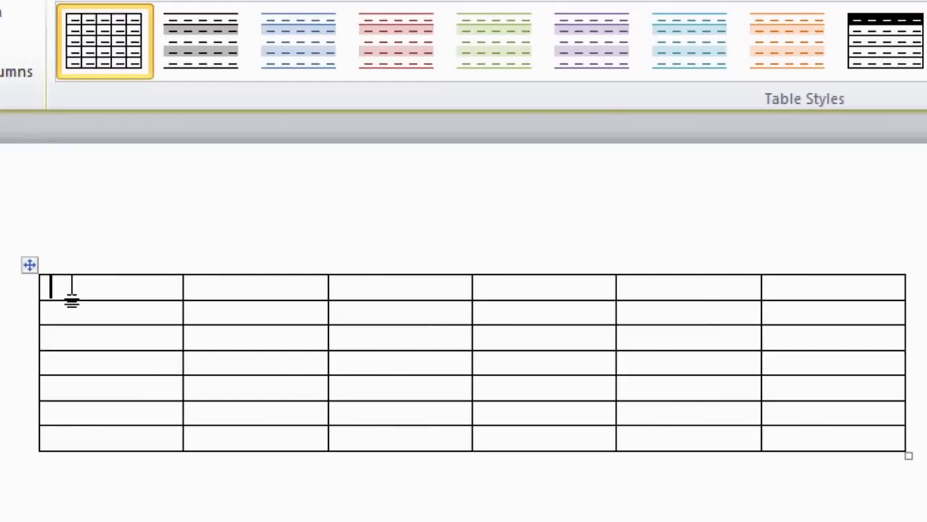
Type the headers S/No., Name and Address in the first row, fixing the Adress typo.
type("S/")
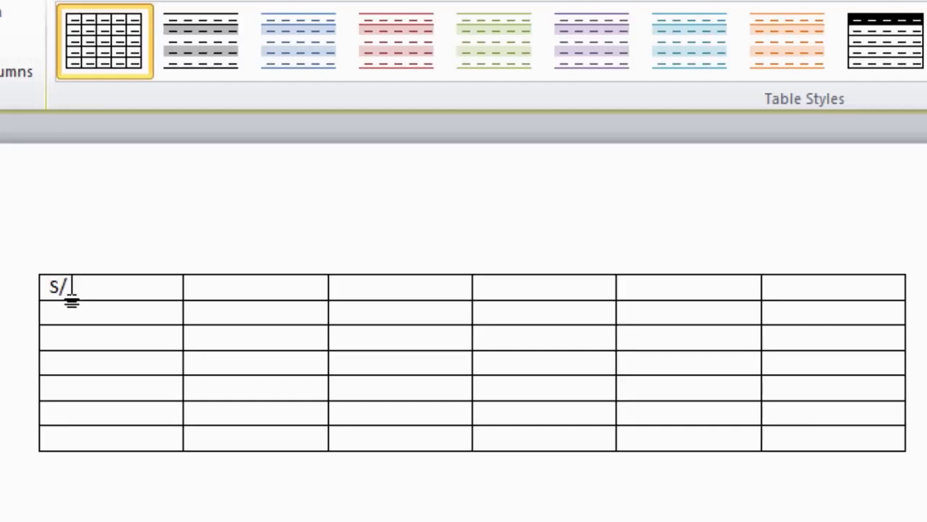
type("No.")
key("Tab")
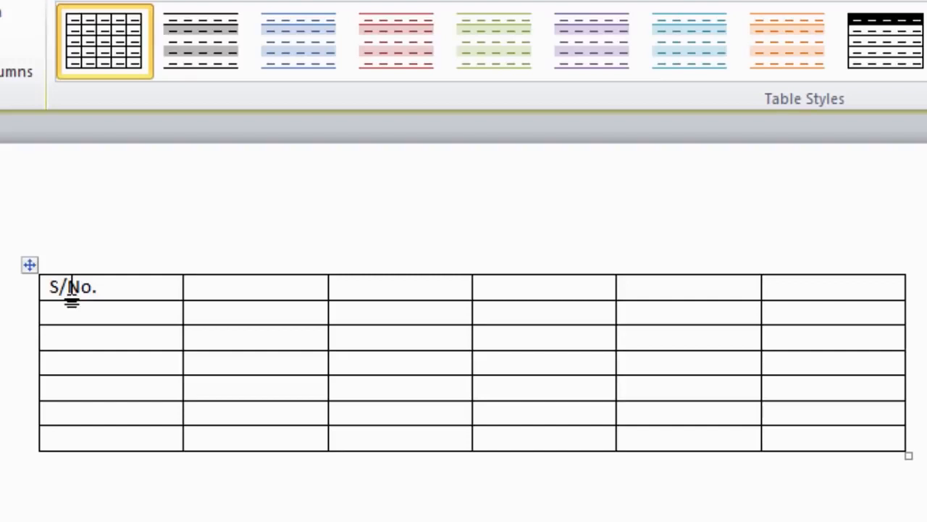
type("Name")
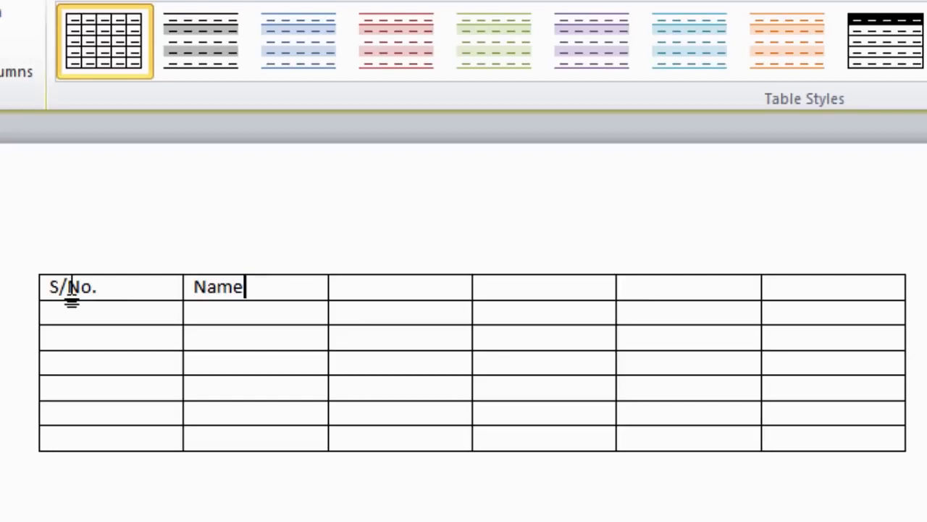
key("Tab")
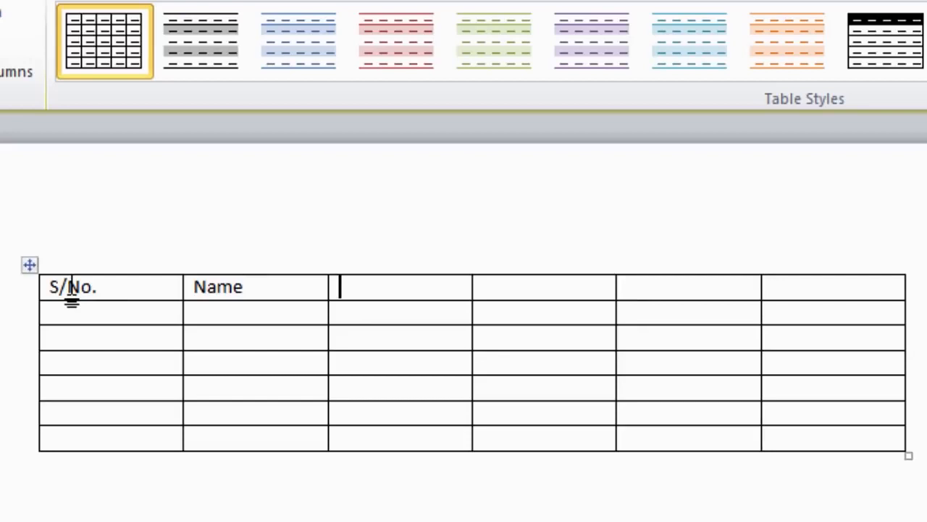
type("Adress")
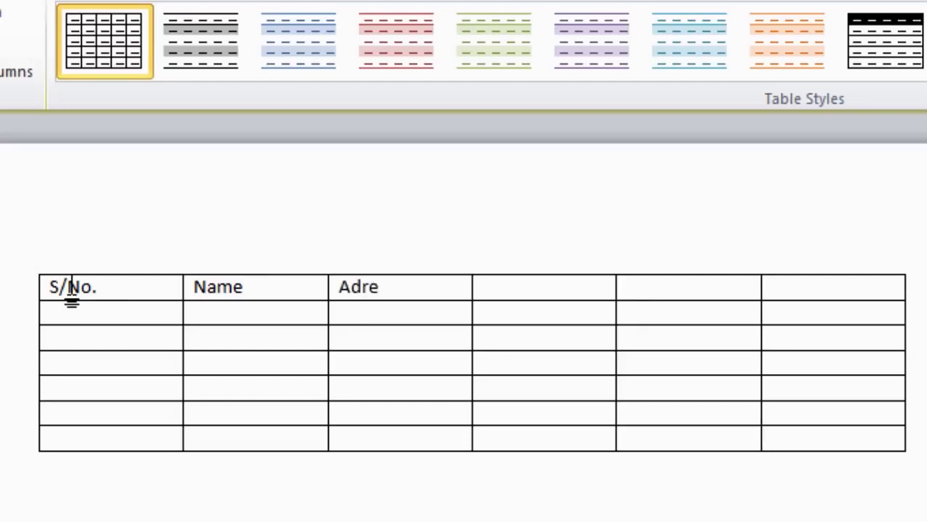
key("Left")
key("Left")
key("Left")
key("Left")
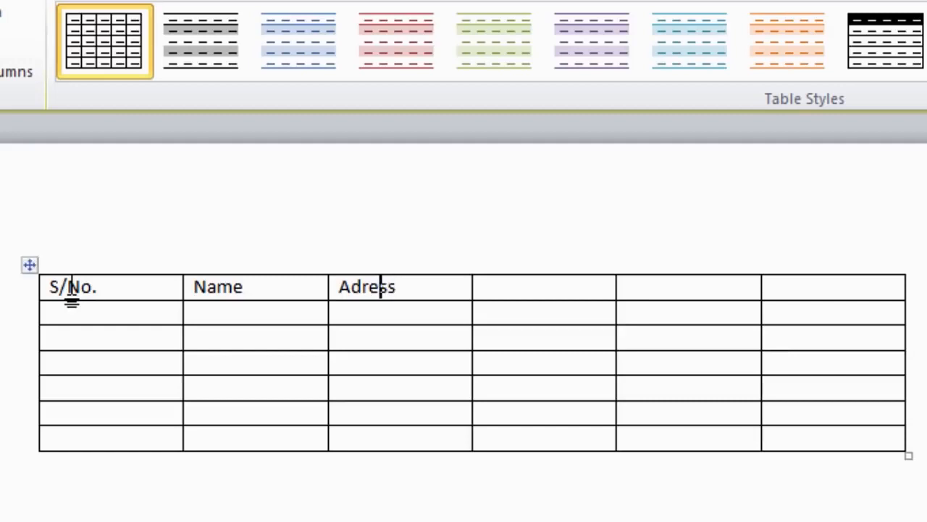
type("d")
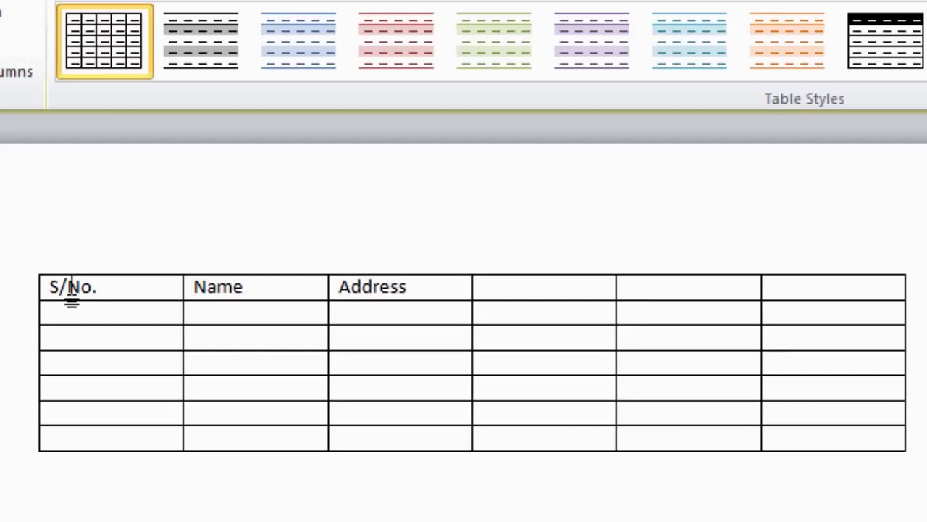
key("Right")
key("Right")
key("Right")
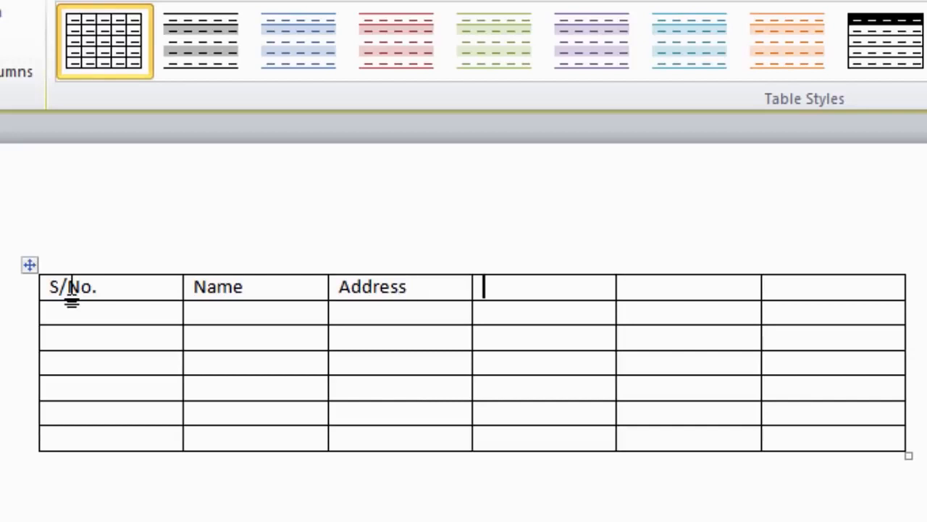
Add the headers E-mail, Cell No. and Phone No. to the remaining header cells.
type("E-mail")
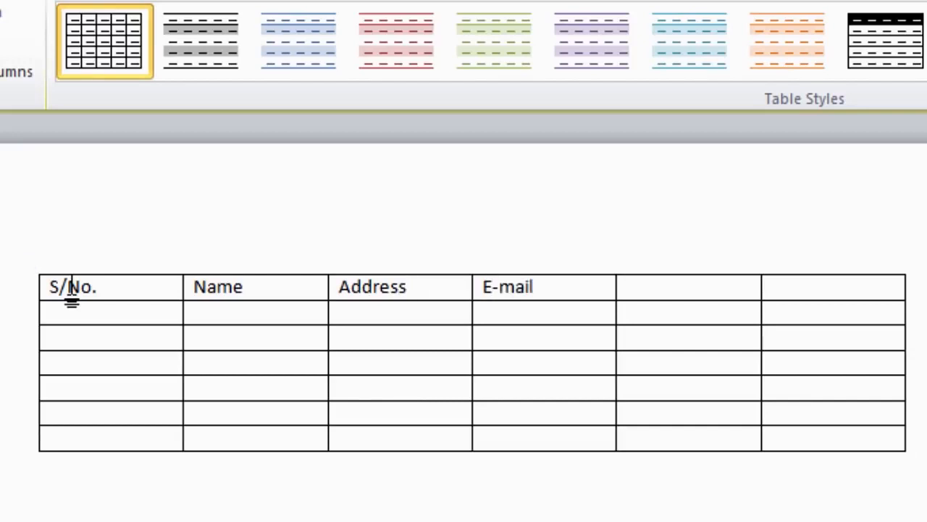
key("Tab")
type("Cell No.")
key("Tab")
type("Phone")
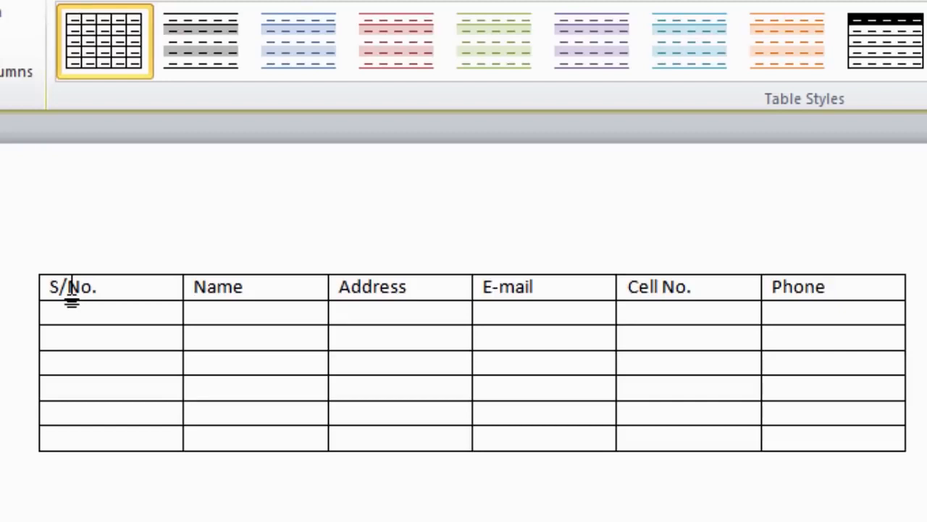
type(" No.")
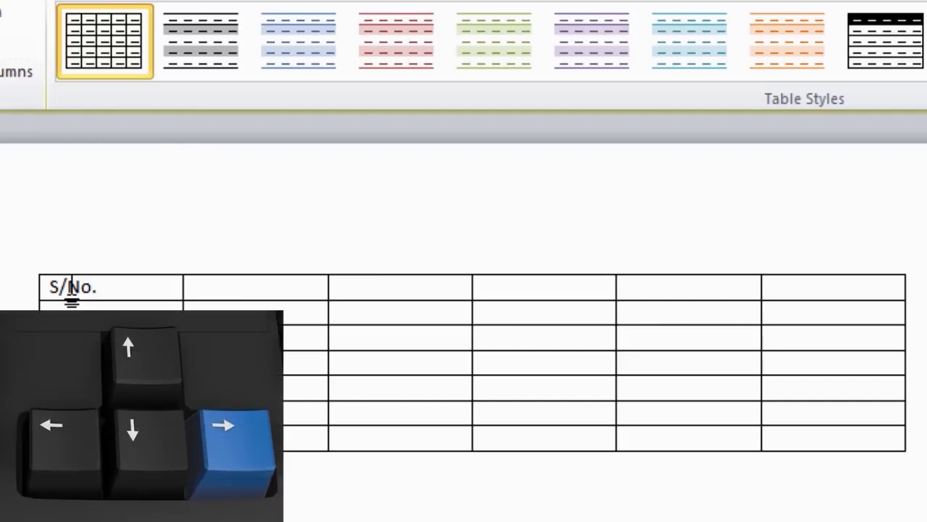
Retype the Name and Address headers, correcting the Address spelling.
key("Right")
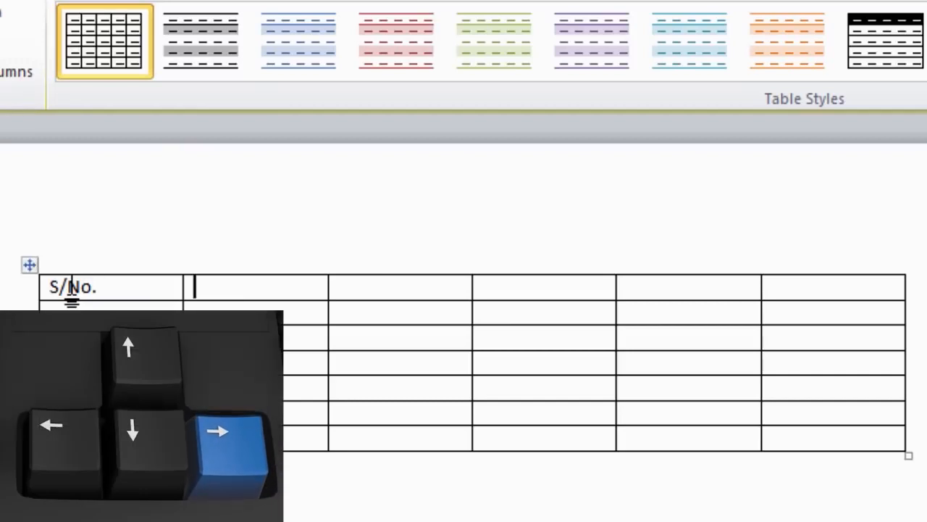
type("Name")
key("Right")
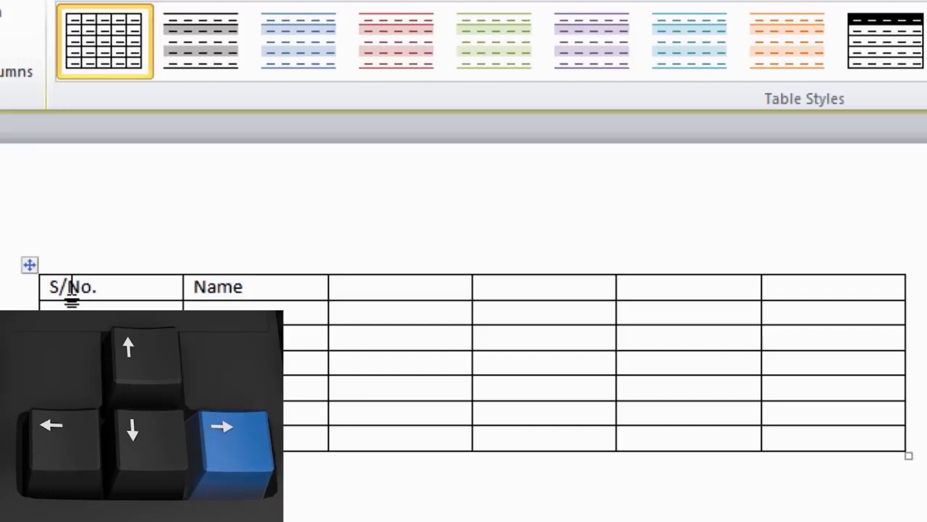
type("Adress")
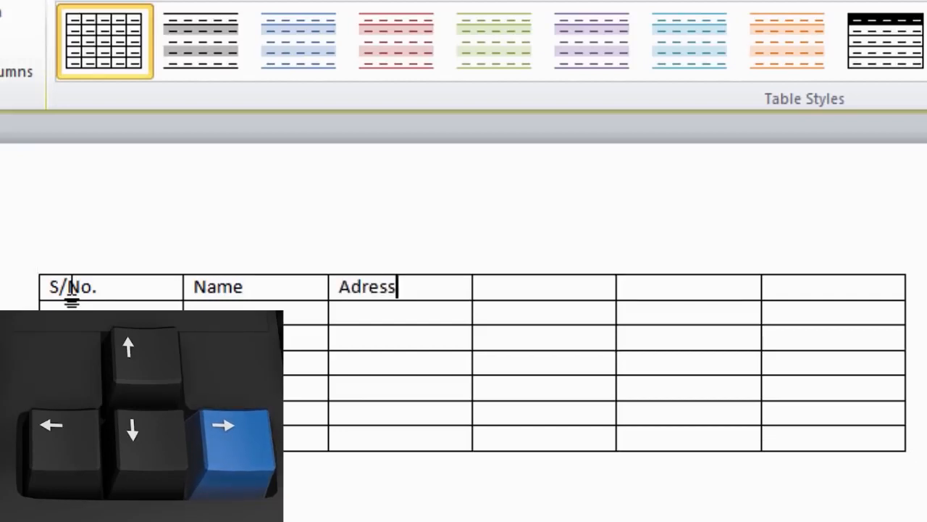
key("Left")
key("Left")
key("Left")
key("Left")
type("d")
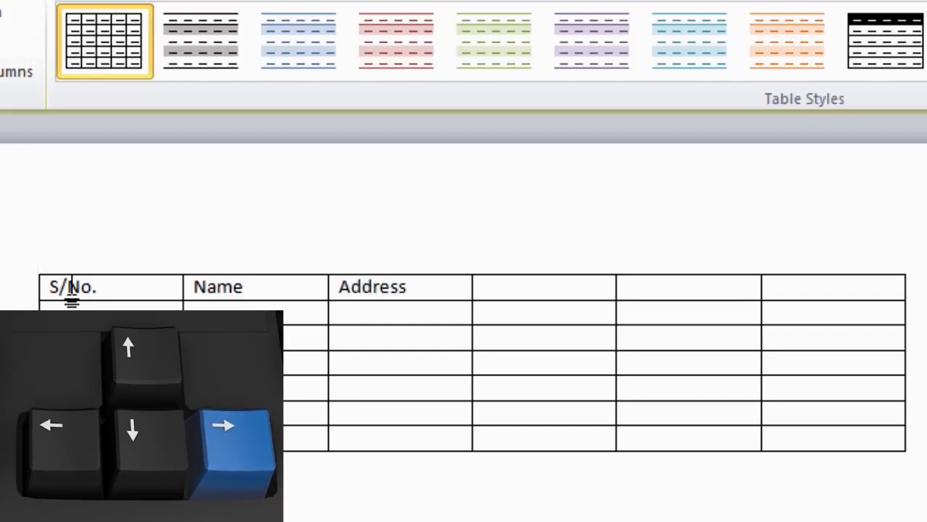
key("Right")
key("Right")
key("Right")
key("Right")
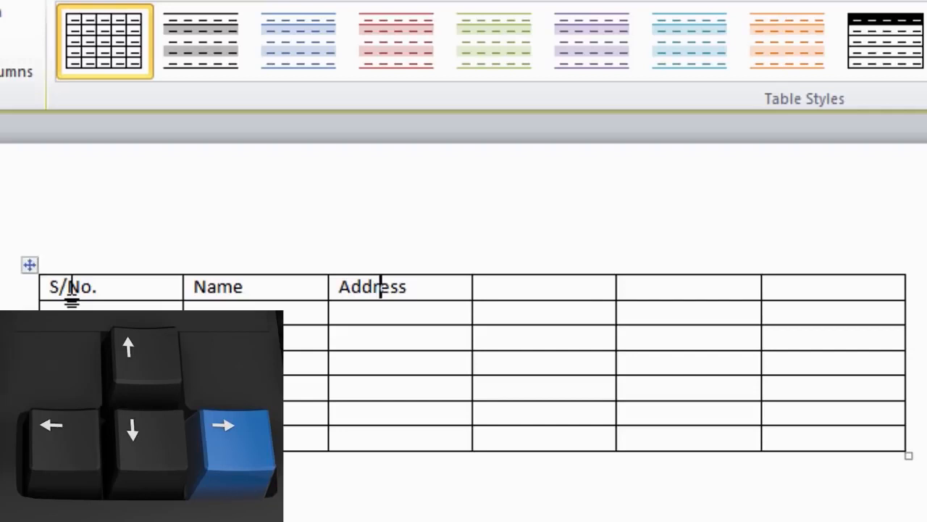
Enter the E-mail, Cell No. and Phone No. headers, correcting the Phone typo.
key("Right")
type("E-")
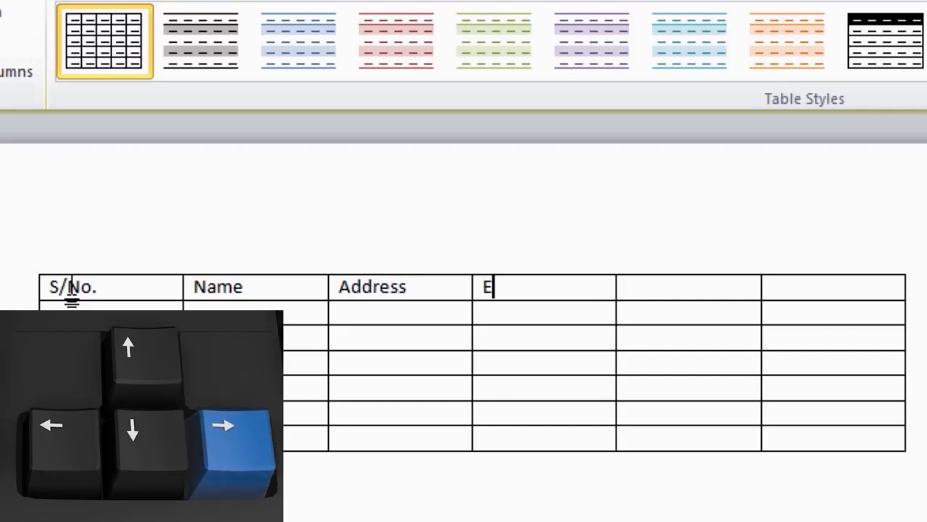
type("mail")
key("Right")
type("Cell No.")
key("Right")
type("Phoe")
key("BackSpace")
type("ne No.")
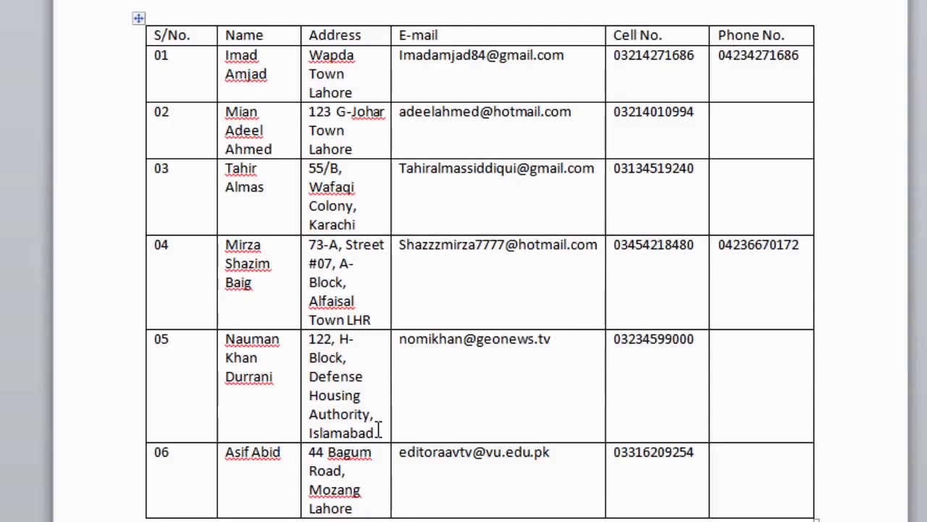
Undo row 06's old entries and re-enter its address, e-mail address and cell number.
key("ctrl+z")
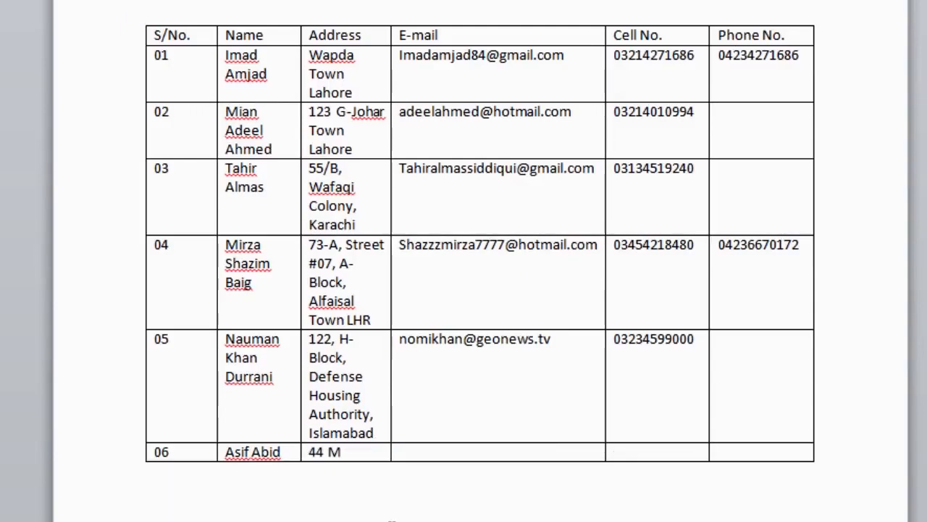
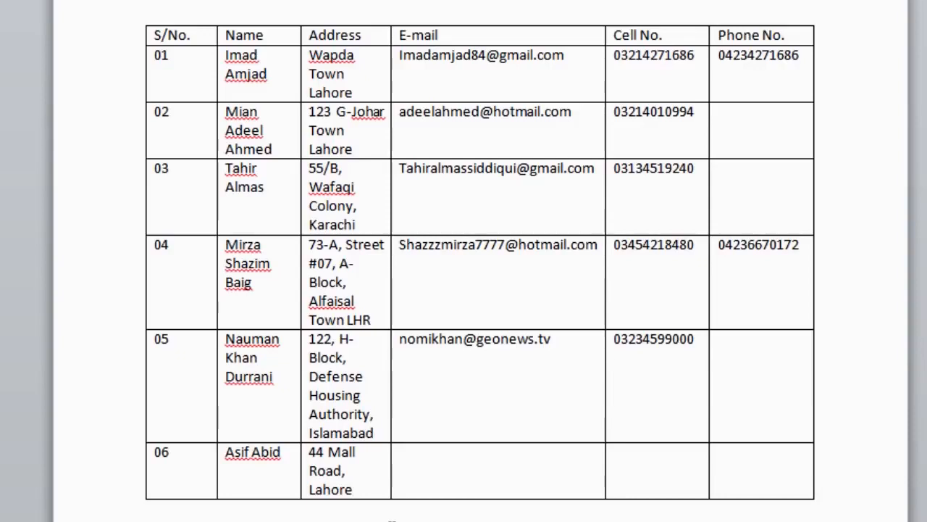
left_click(400, 452)
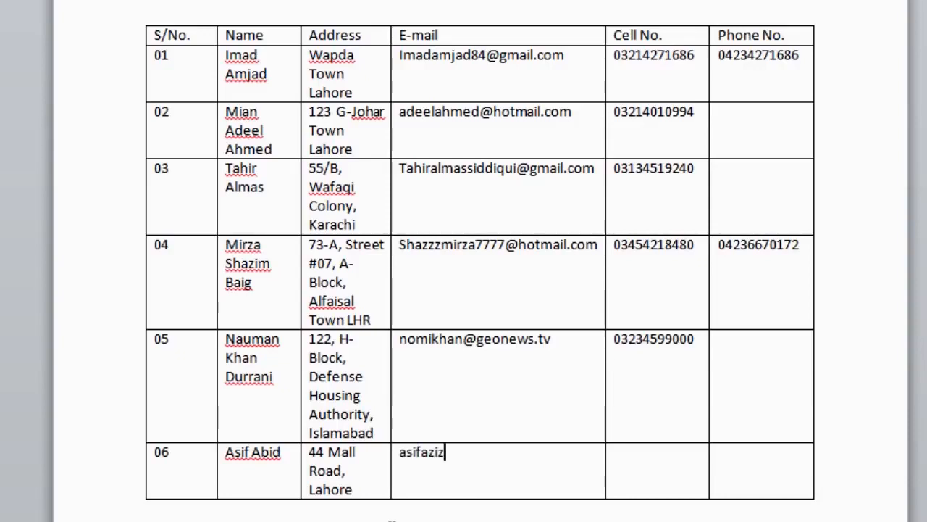
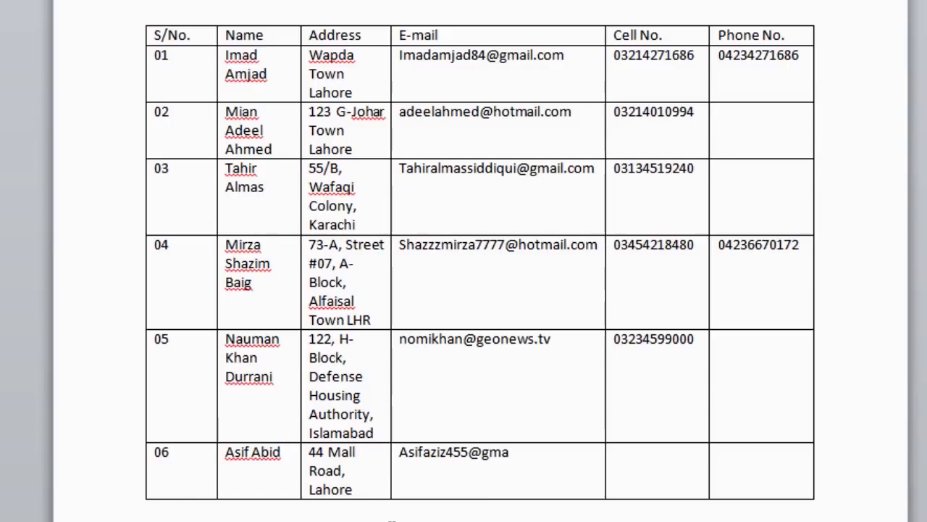
key("Tab")
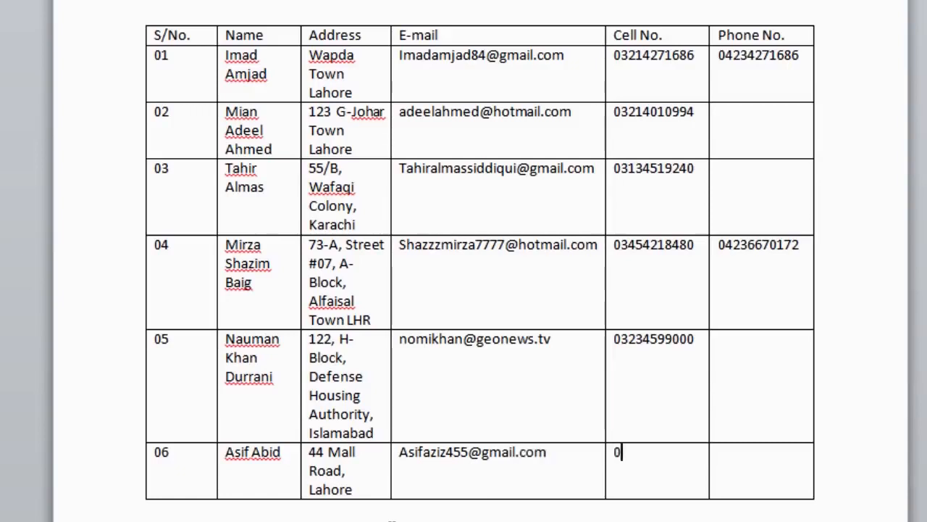
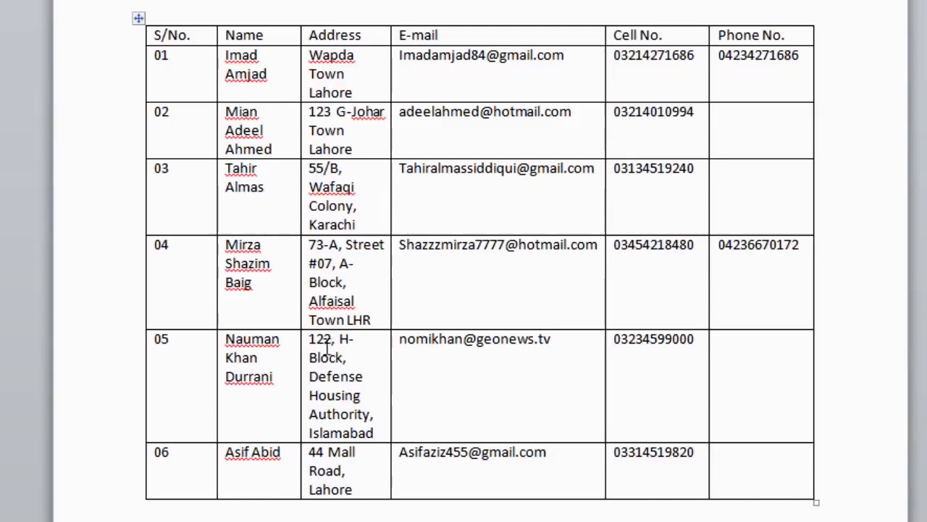
Replace row 03's cell number with the contact's new phone number.
left_click_drag(697, 168, 619, 174)
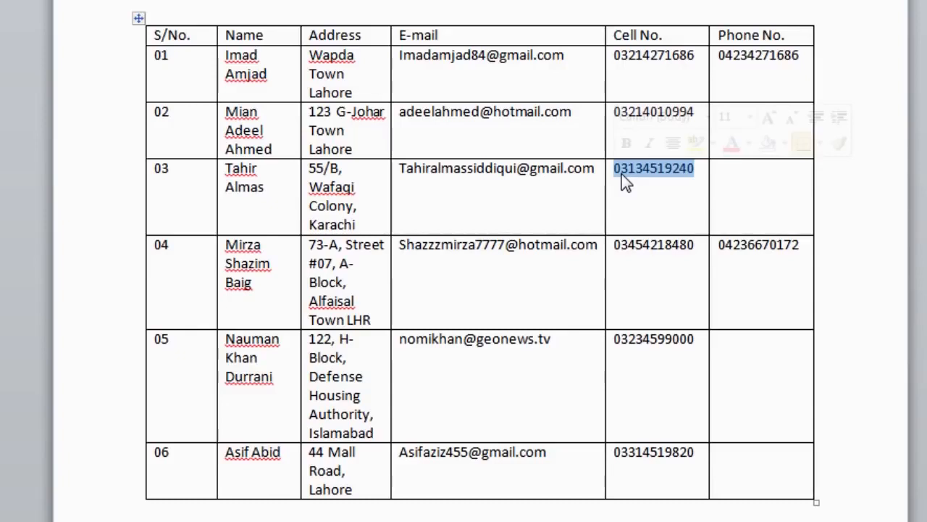
key("Delete")
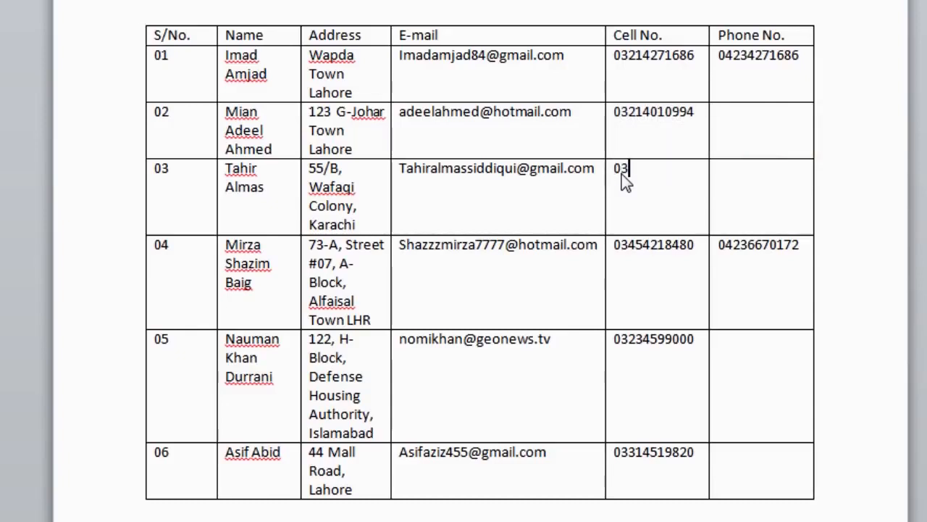
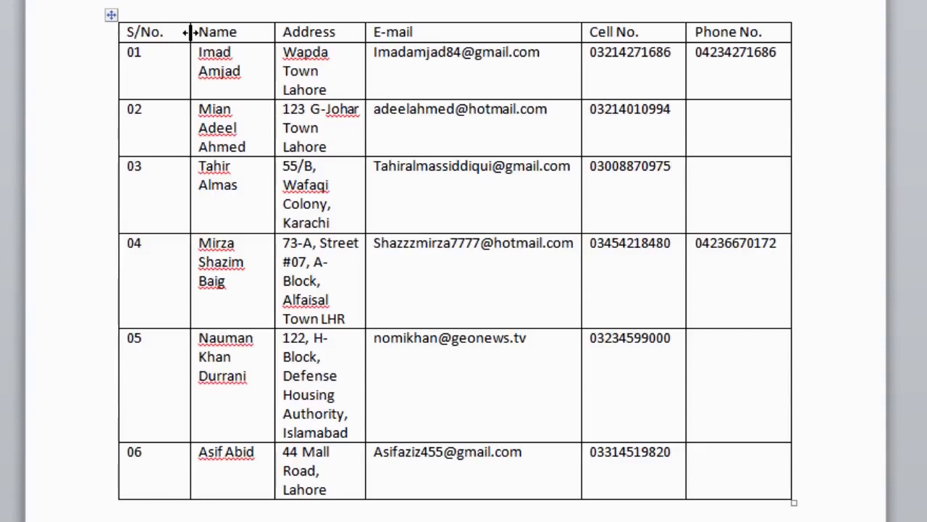
Move the S/No.–Name column border left to narrow S/No. and widen Name.
left_click_drag(190, 32, 190, 32)
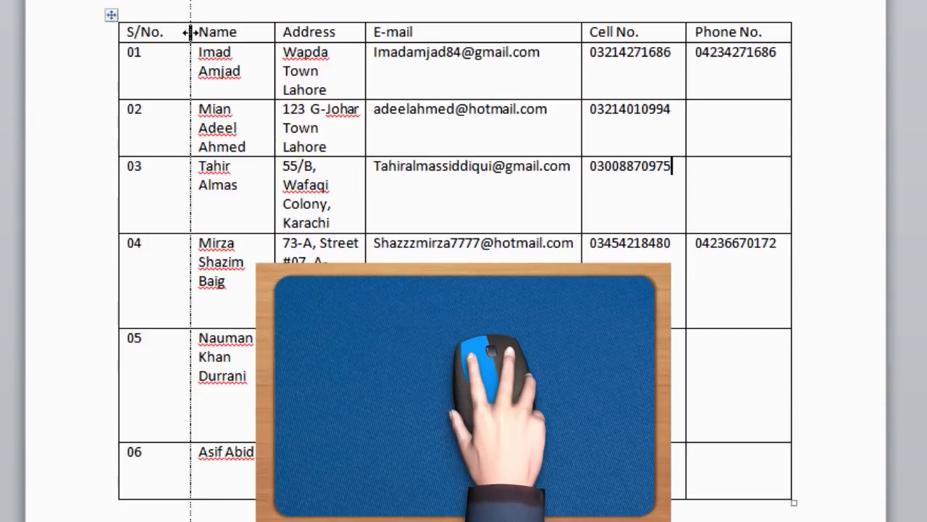
left_click_drag(190, 32, 168, 41)
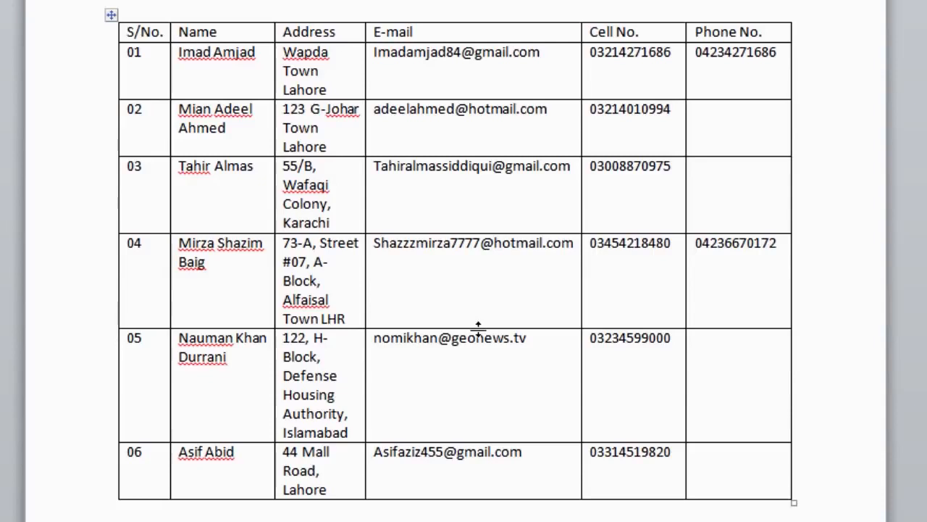
left_click_drag(478, 328, 478, 357)
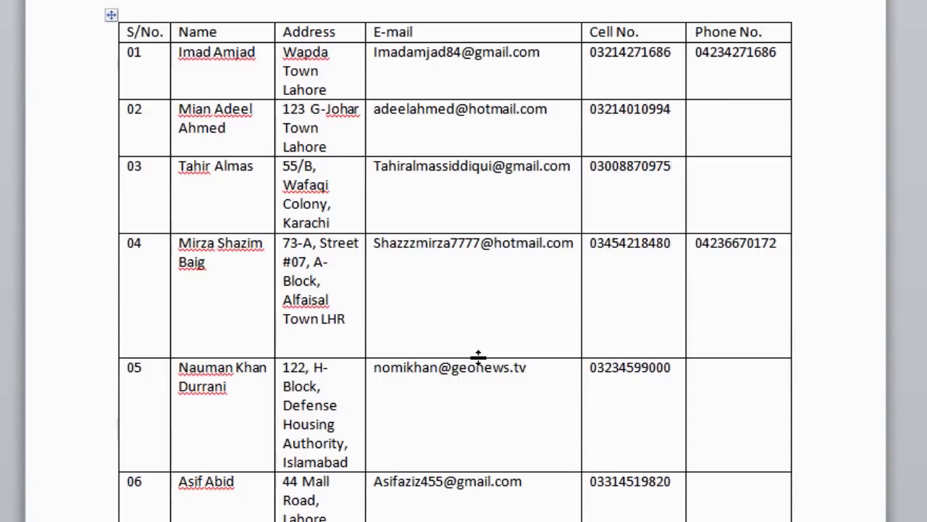
left_click_drag(478, 356, 483, 327)
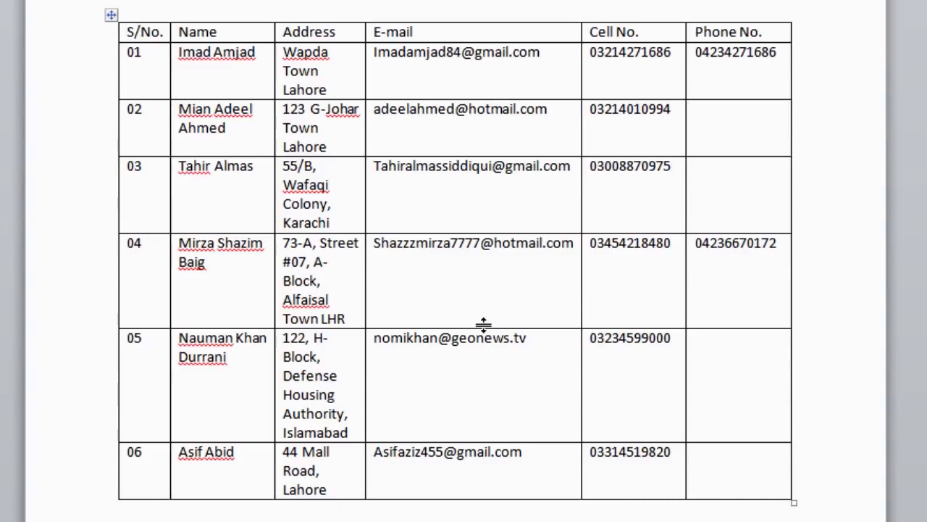
left_click(257, 30)
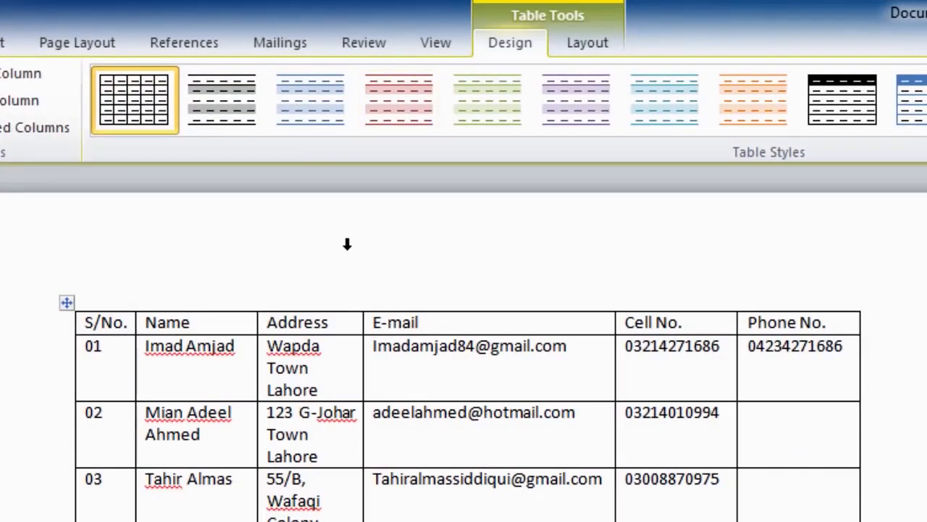
Show the Table Tools Layout commands for rows, columns and cell size.
left_click(579, 44)
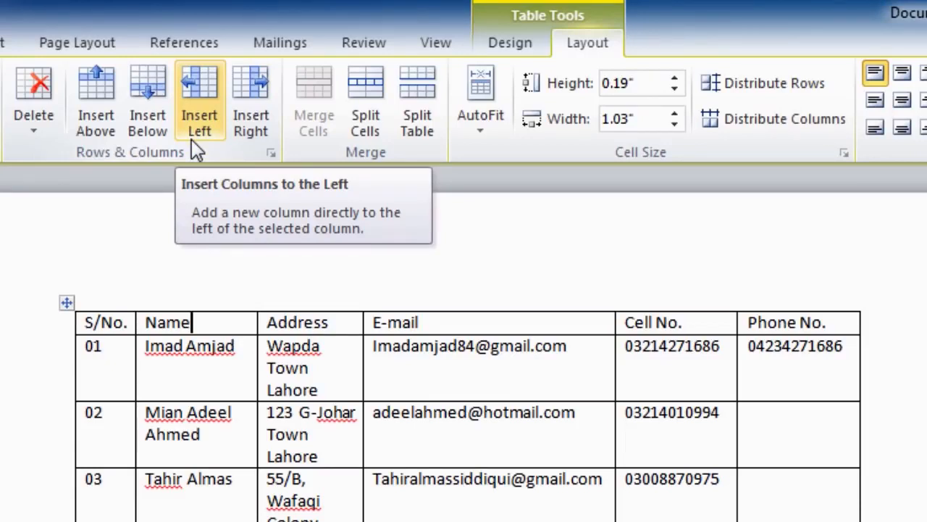
Insert an empty column to the left of Address, right after Name.
left_click(242, 129)
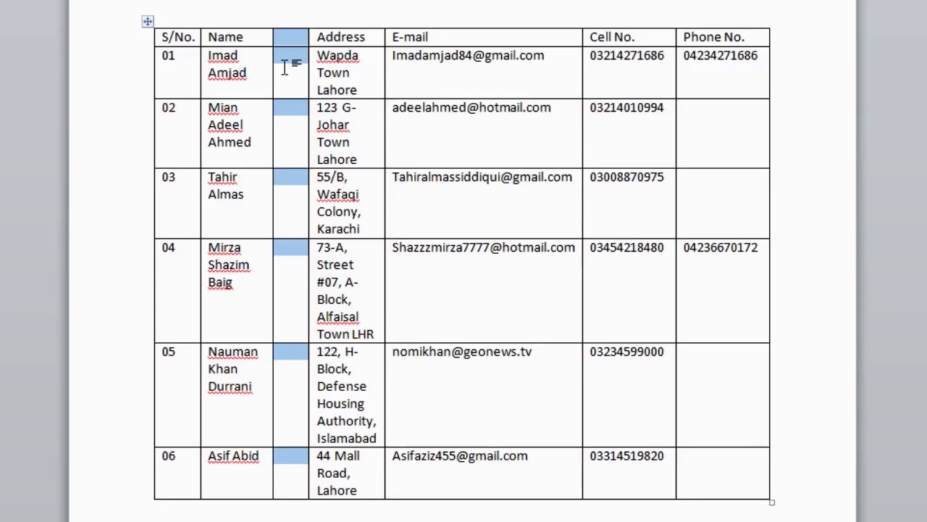
key("ctrl+z")
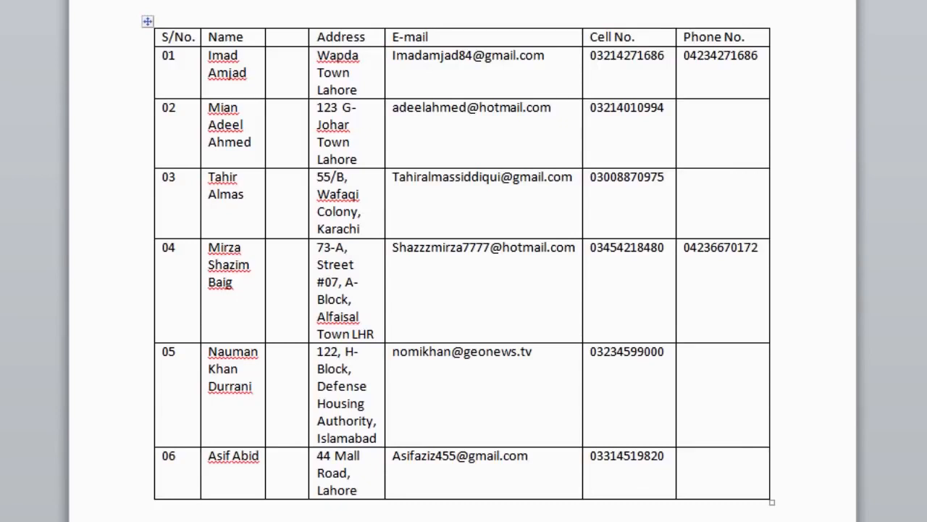
left_click(179, 181)
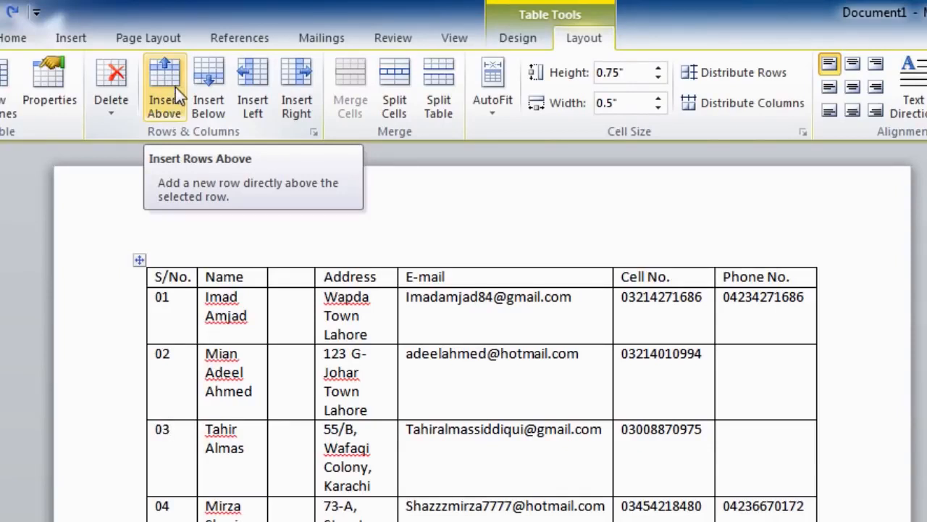
Add a blank row below row 03, then select the Phone No. column.
left_click(212, 91)
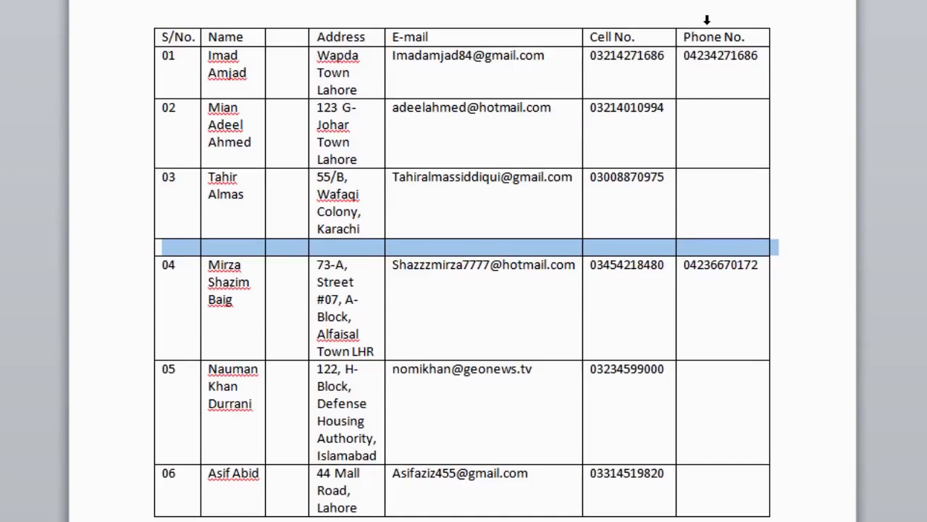
left_click(707, 19)
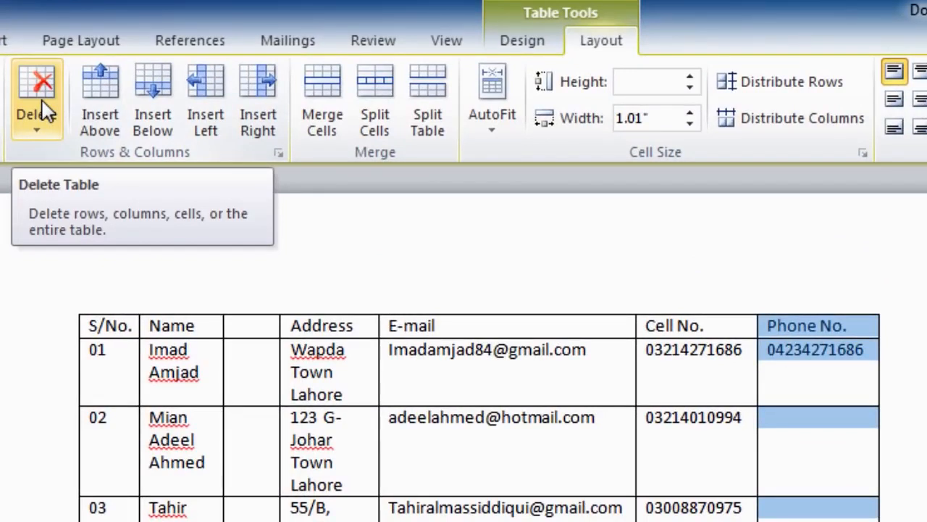
Delete the Phone No. column so Cell No. becomes the table's last column.
left_click(45, 110)
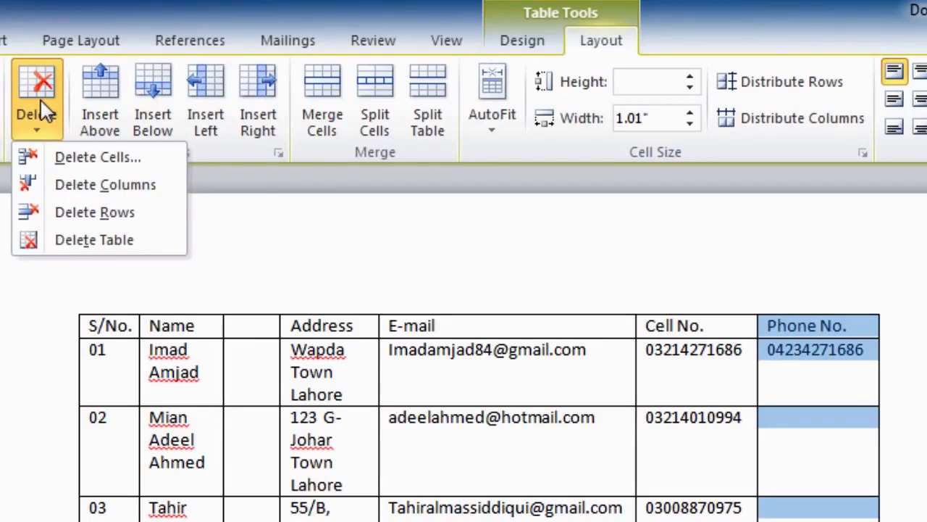
left_click(68, 190)
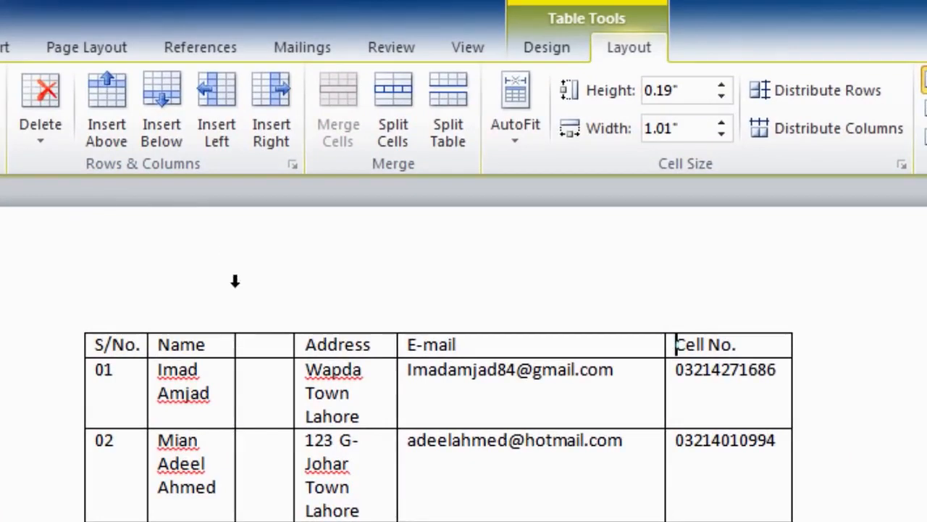
Select the S/No., Name and blank columns together and delete them.
left_click(125, 309)
left_click_drag(125, 308, 259, 317)
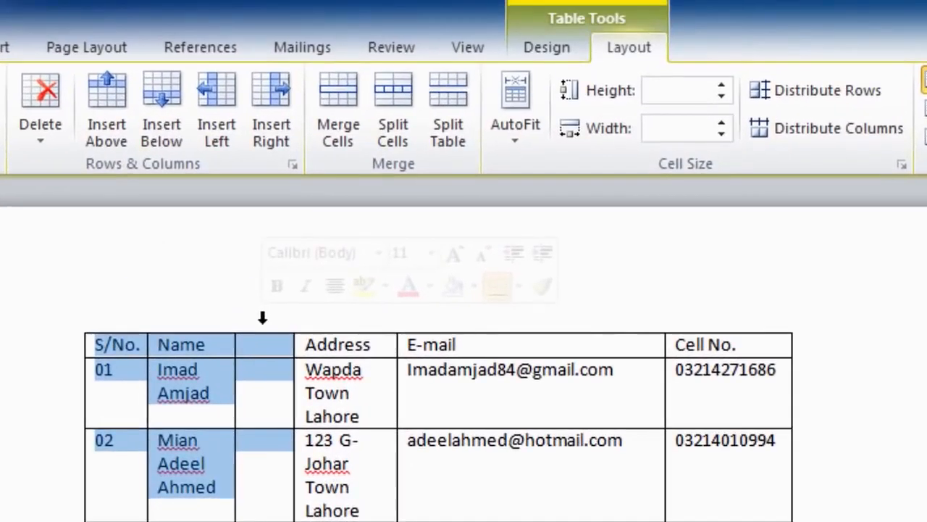
left_click(46, 100)
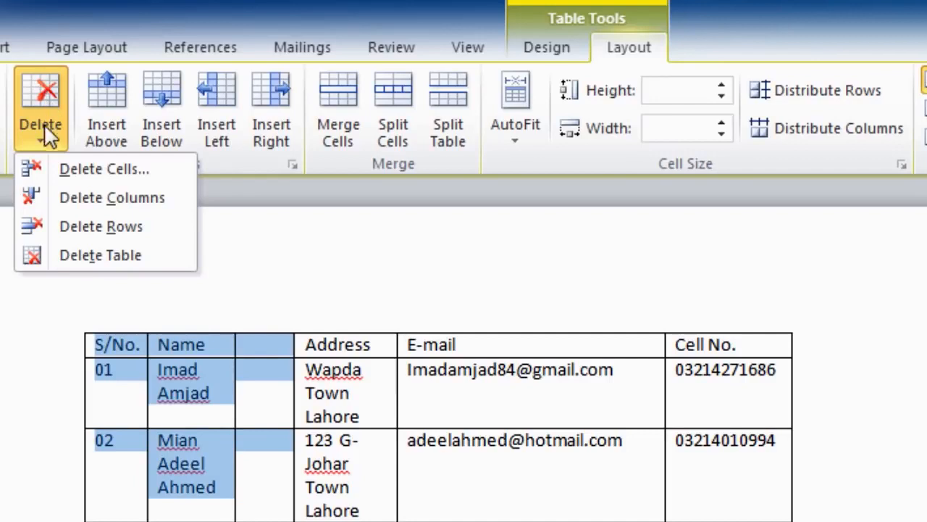
left_click(64, 203)
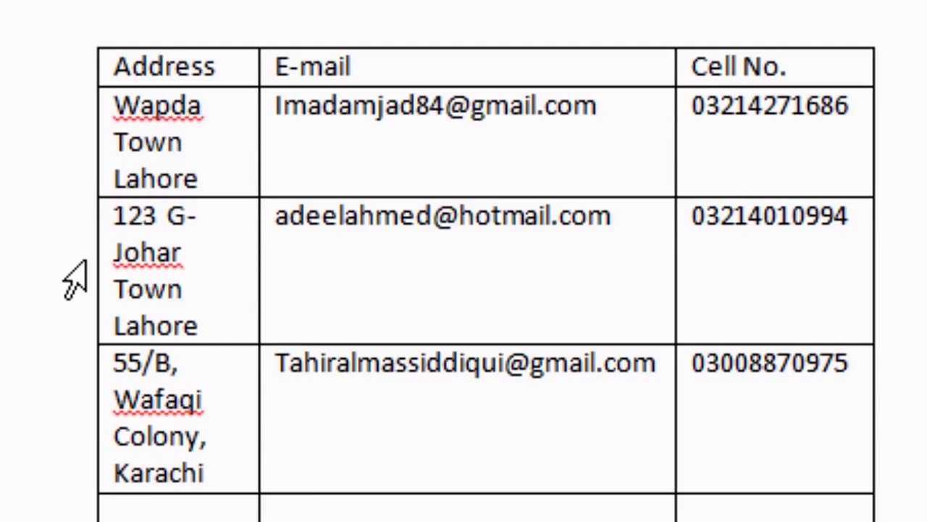
Select the second and third data rows plus the blank row, and delete those rows.
left_click(69, 302)
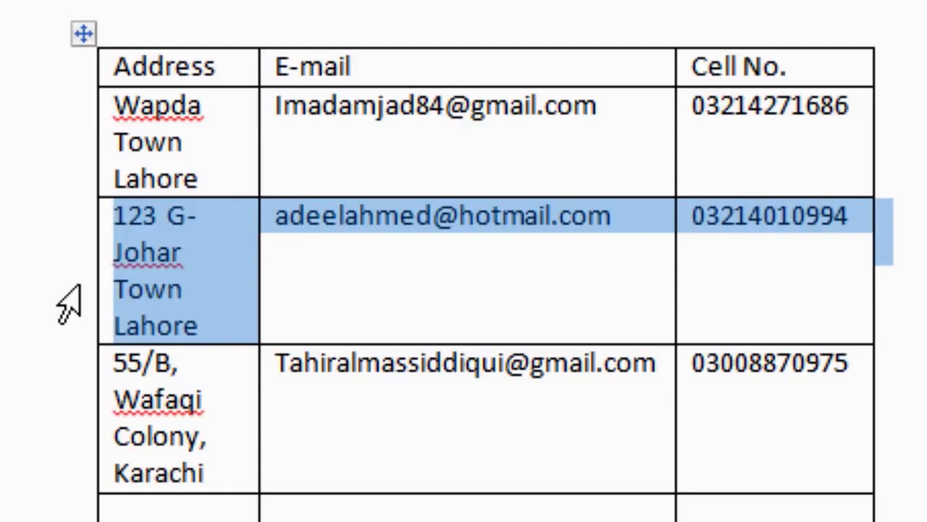
left_click_drag(72, 290, 226, 503)
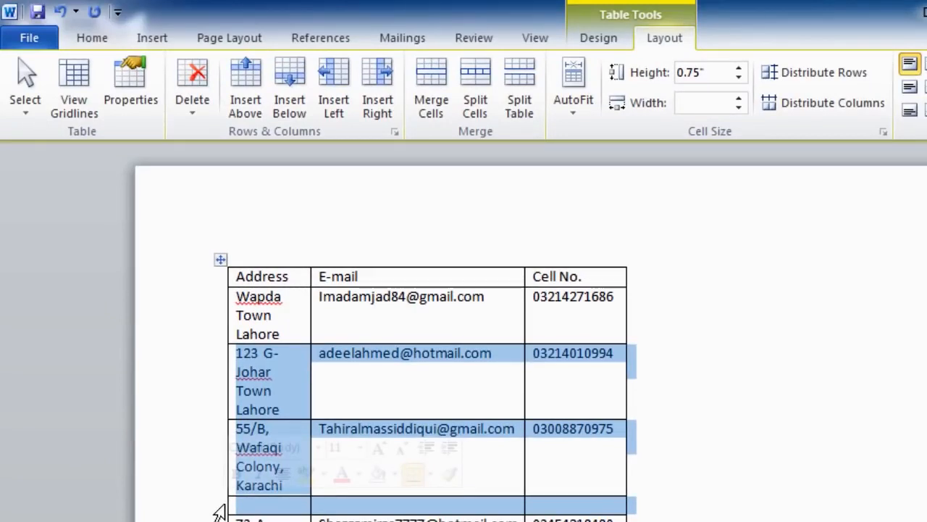
left_click(199, 101)
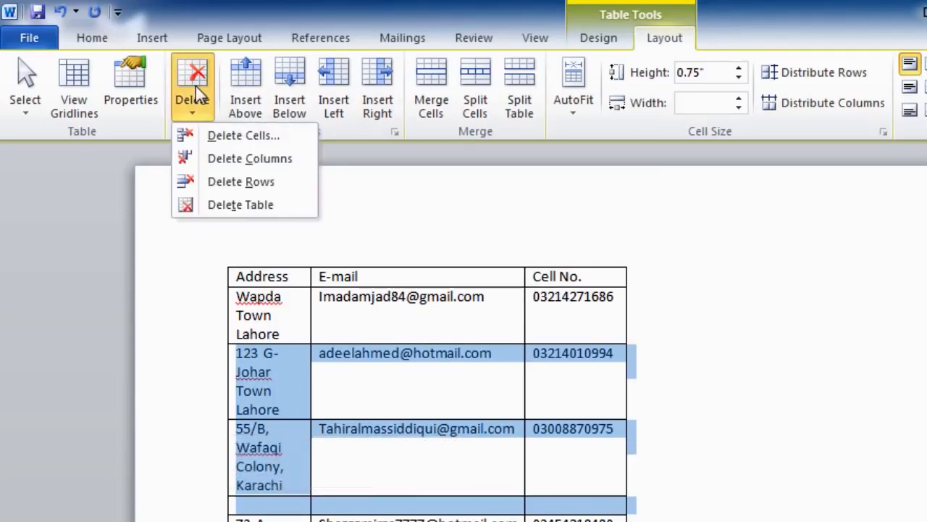
left_click(217, 184)
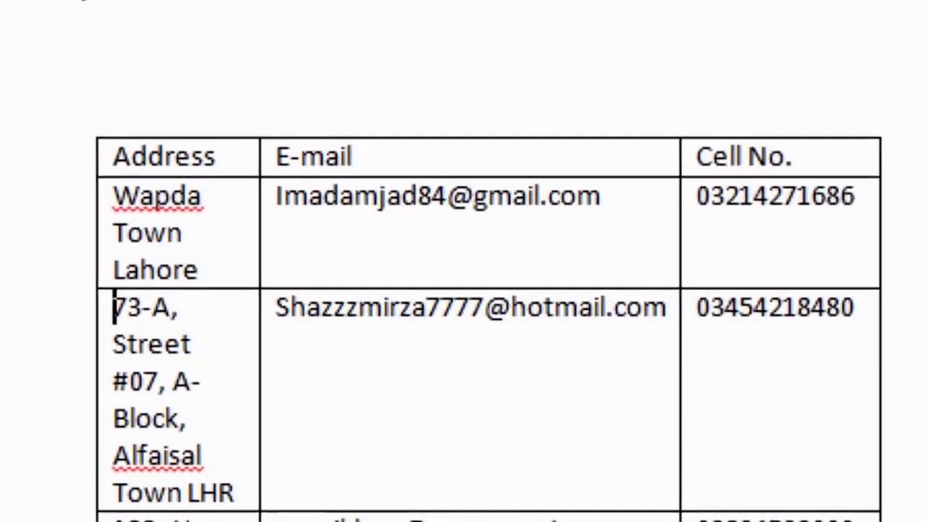
Cut the second data row out of the table with Shift+Delete.
left_click(41, 427)
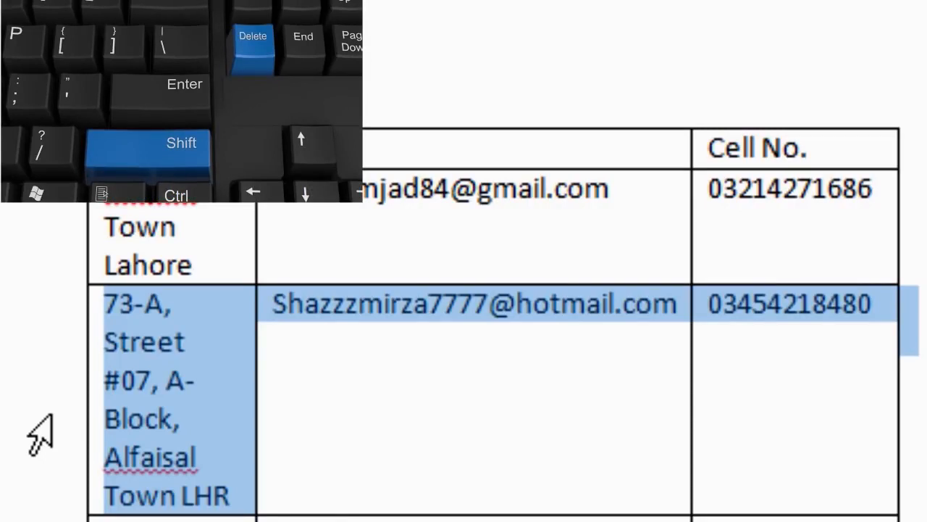
key("shift+Delete")
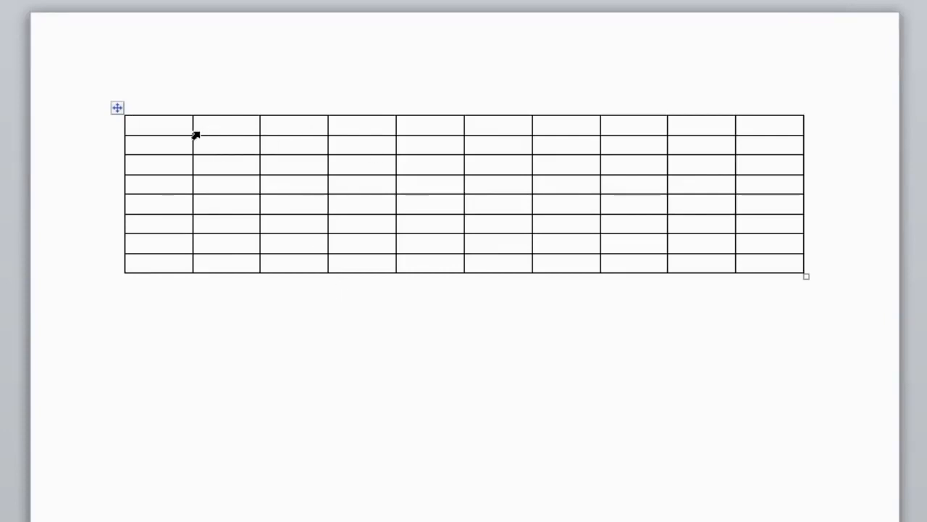
Make the first, sixth and eighth rows taller for square cells, then select the whole table.
left_click_drag(180, 136, 177, 504)
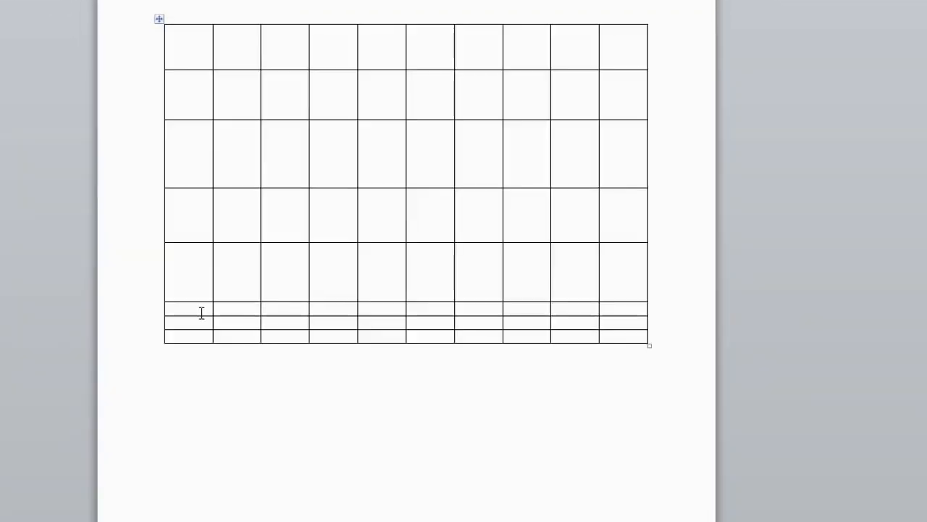
left_click_drag(200, 316, 211, 505)
left_click(200, 371)
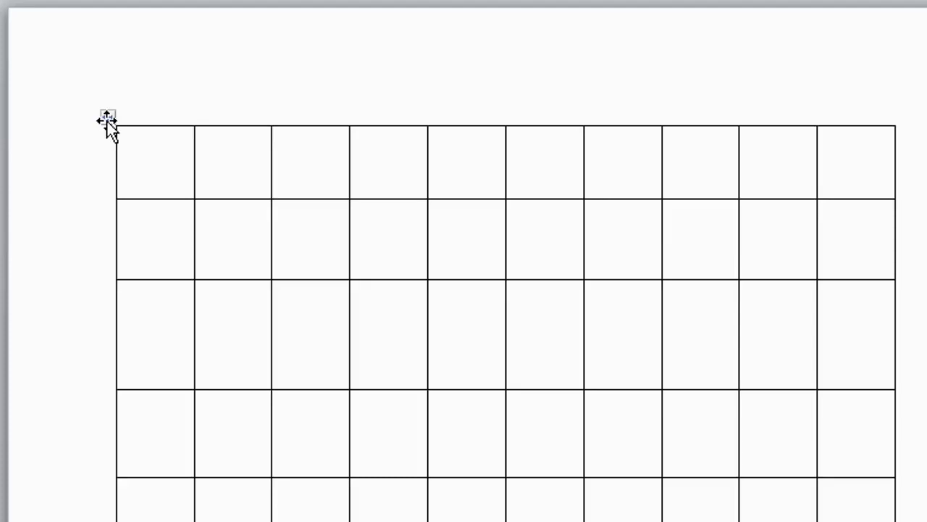
left_click(107, 118)
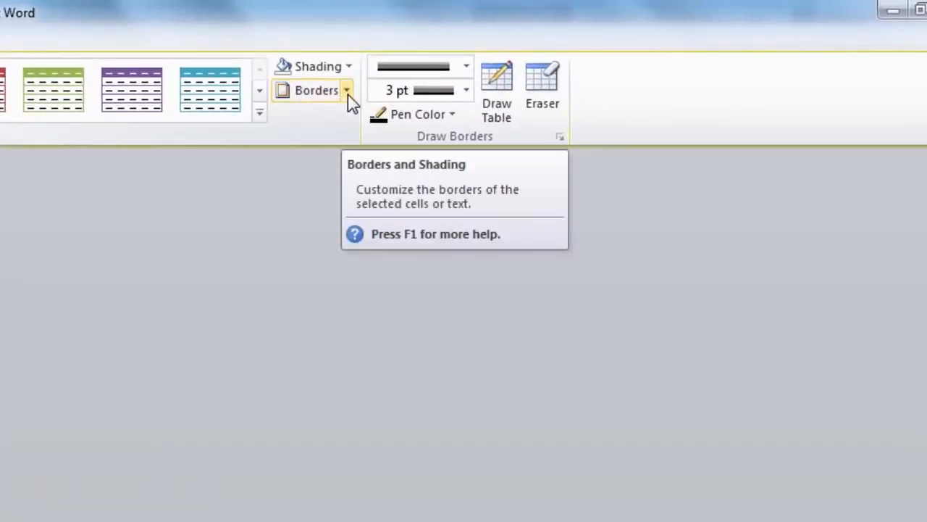
Open the Borders and Shading dialog from the table's Borders dropdown.
left_click(347, 89)
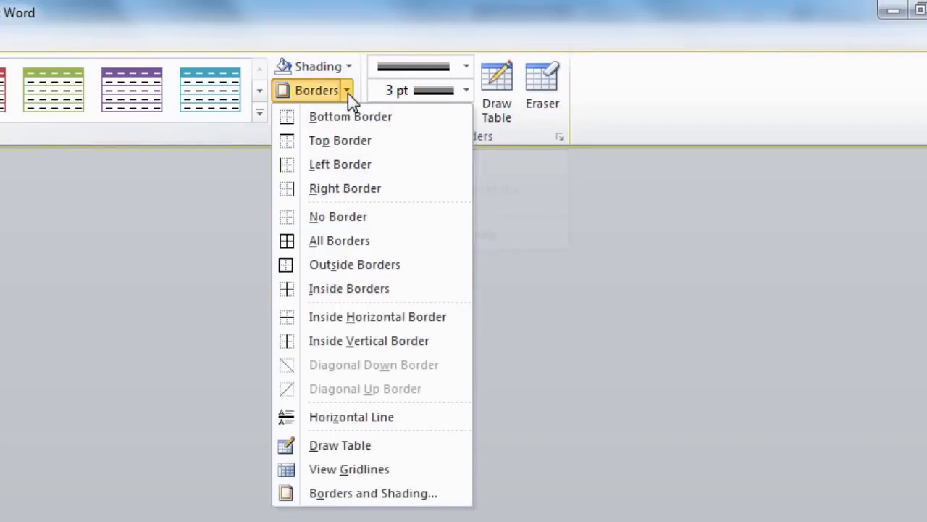
left_click(371, 494)
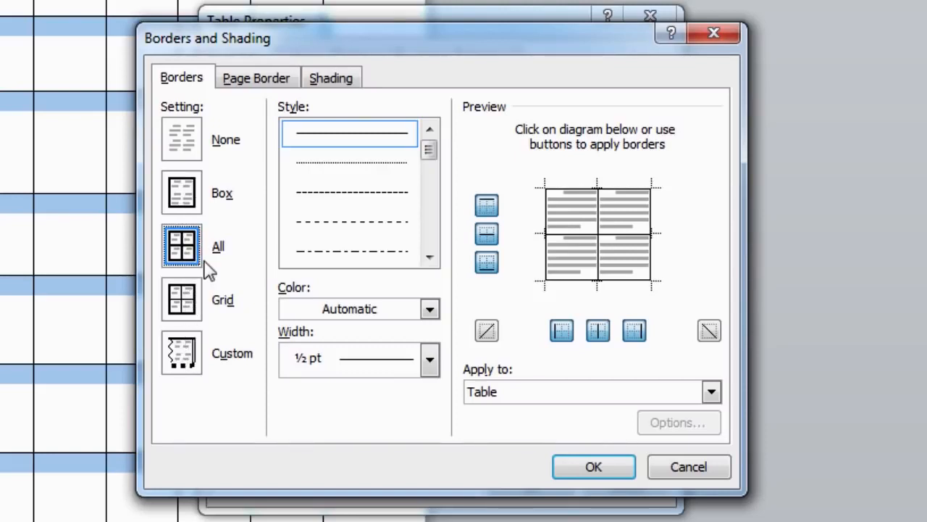
Use the All border setting and choose the double-line border style.
left_click(184, 200)
left_click(181, 138)
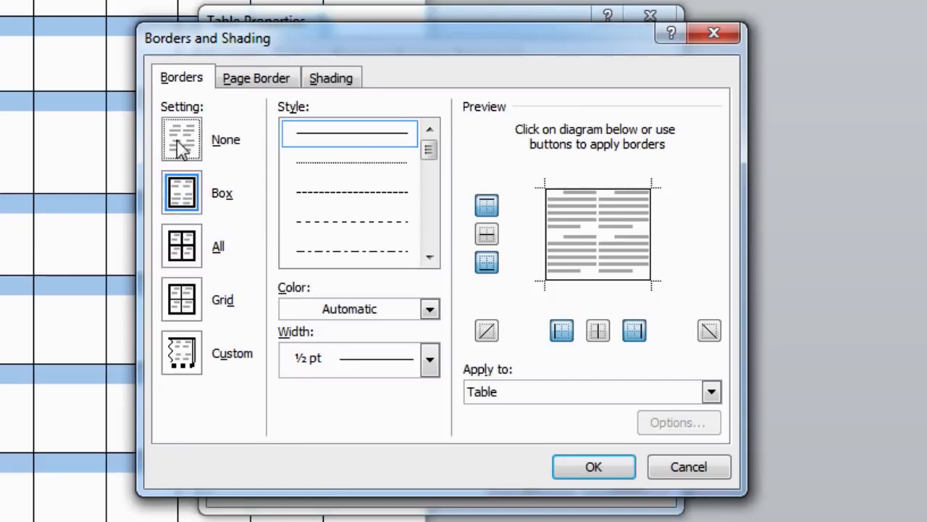
left_click(187, 246)
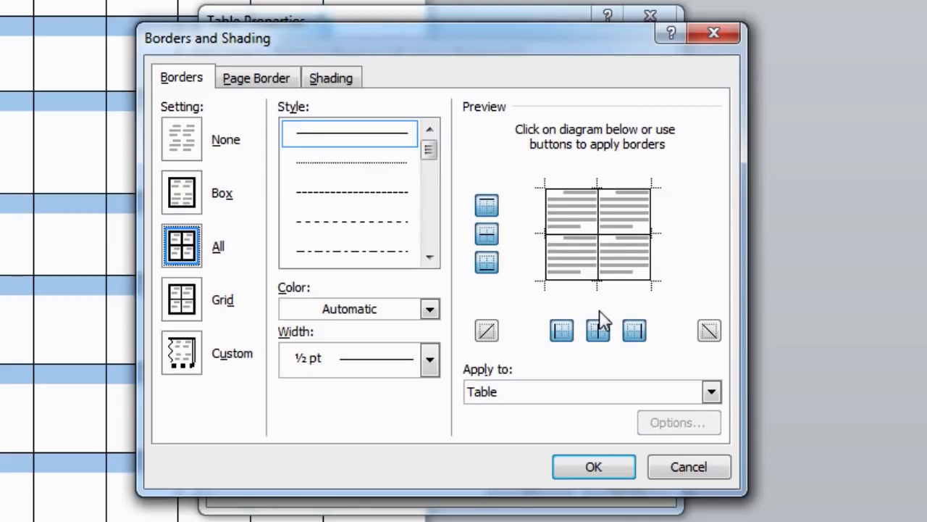
left_click(395, 161)
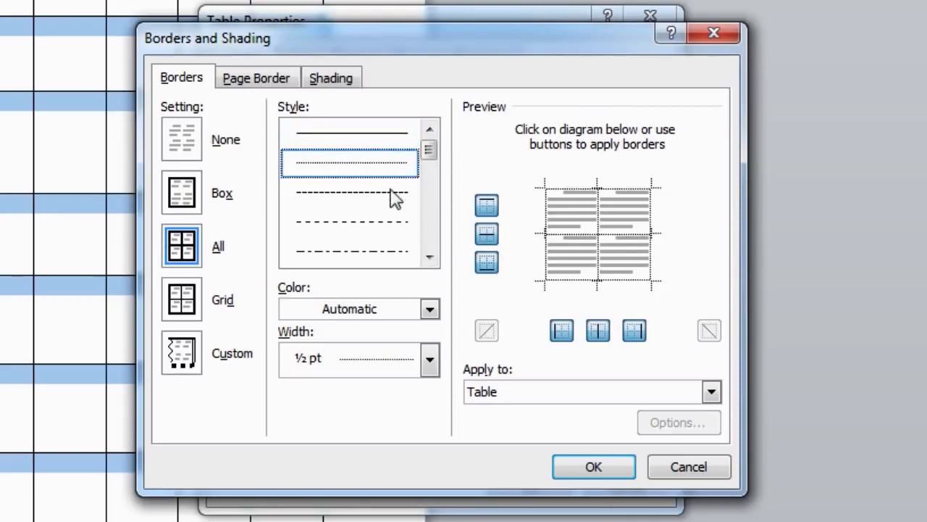
left_click(389, 196)
left_click(383, 222)
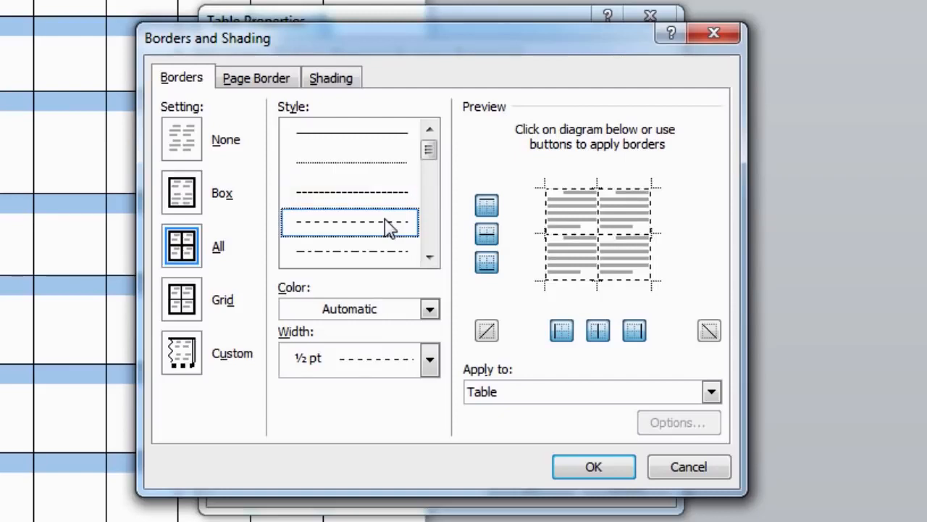
left_click(384, 253)
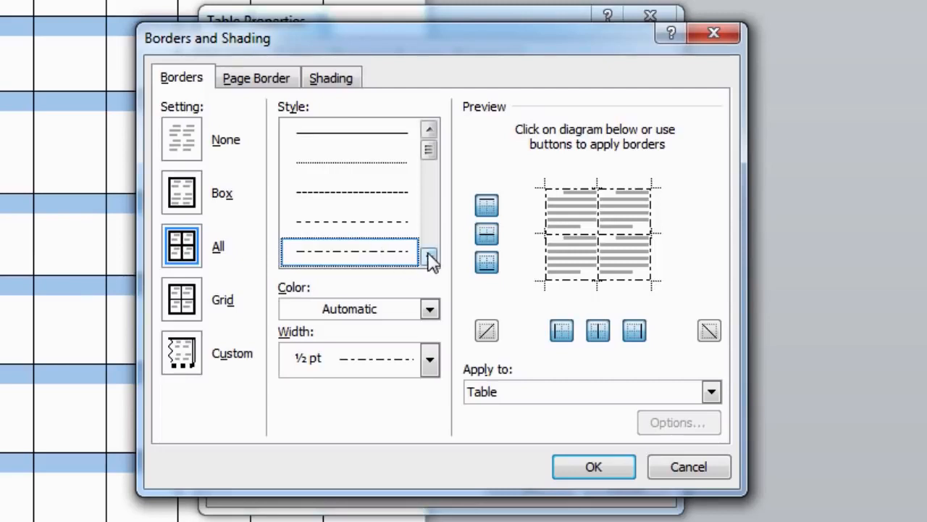
key("Down")
key("Down")
key("Down")
key("Down")
key("Down")
key("Down")
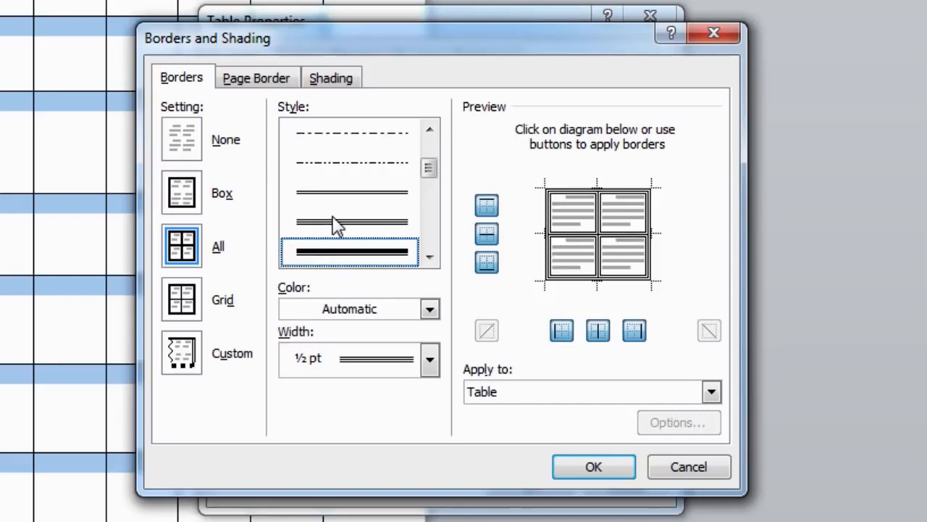
key("Up")
key("Up")
key("Up")
key("Up")
key("Up")
key("Up")
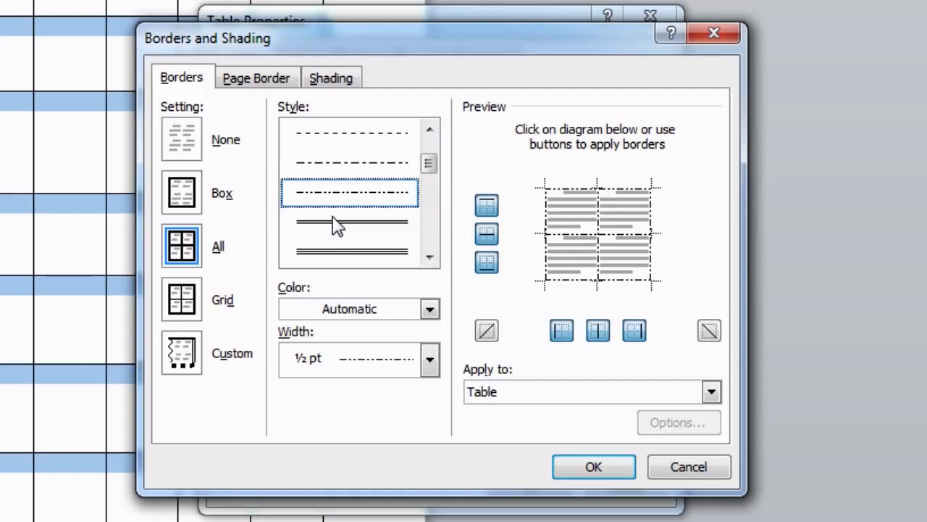
left_click(358, 165)
left_click(367, 132)
left_click(372, 195)
left_click(372, 238)
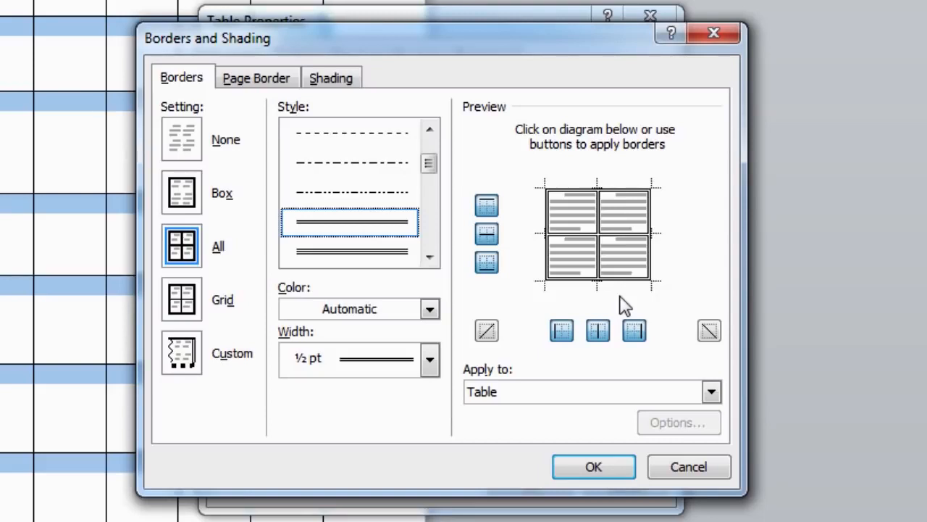
Keep the border colour Automatic and set the line width to 3 pt.
left_click(430, 309)
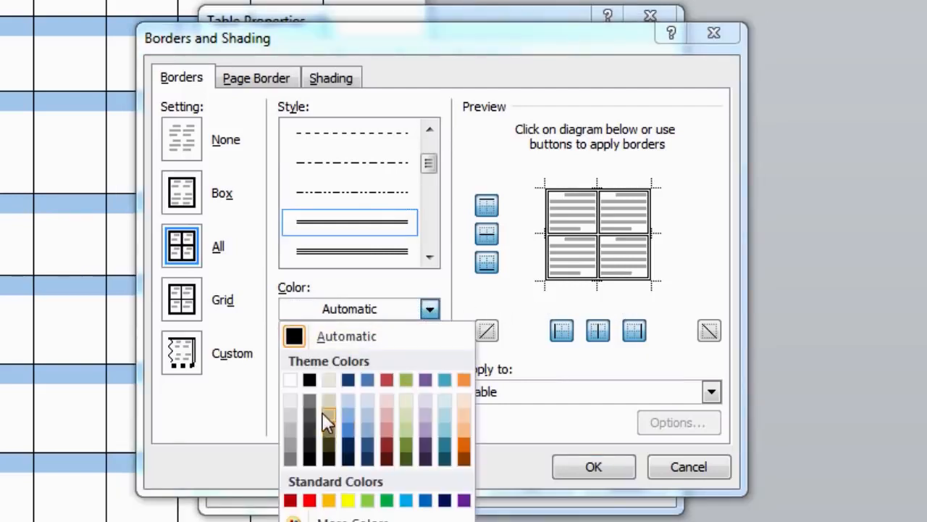
left_click(431, 309)
left_click(430, 359)
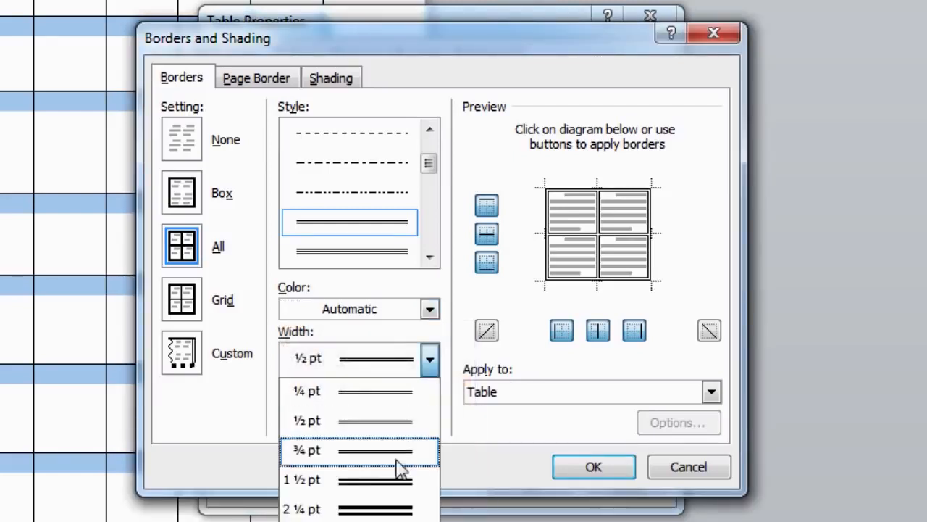
left_click(389, 498)
left_click(429, 362)
left_click(402, 509)
left_click(429, 362)
left_click(402, 520)
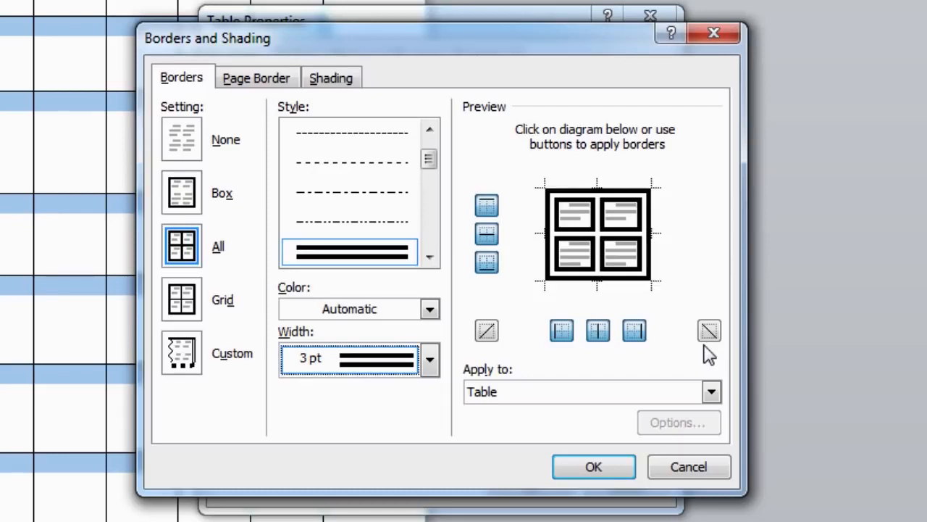
left_click(484, 208)
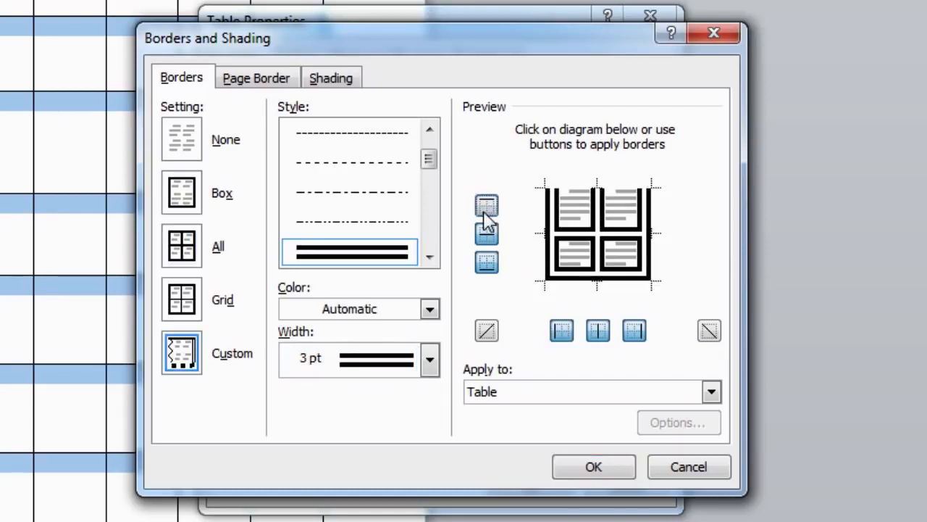
left_click(486, 233)
left_click(487, 262)
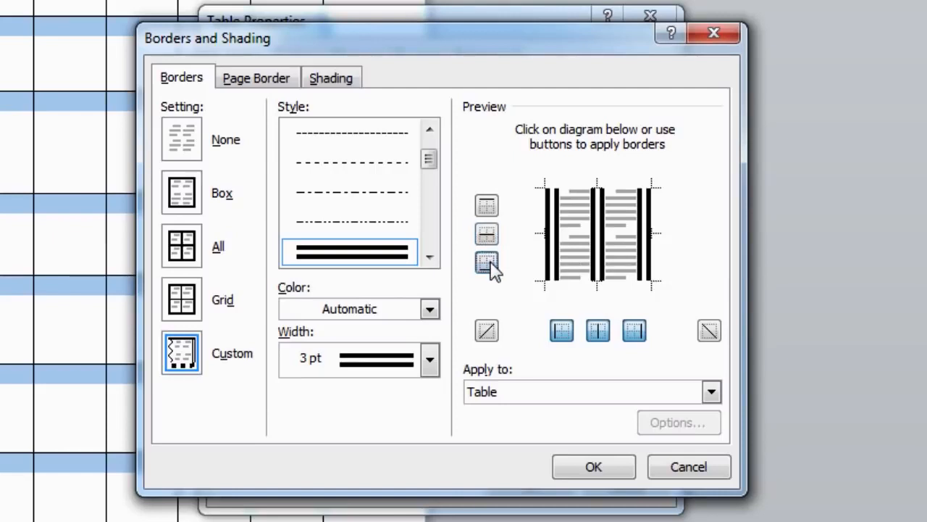
left_click(560, 332)
left_click(597, 335)
left_click(629, 336)
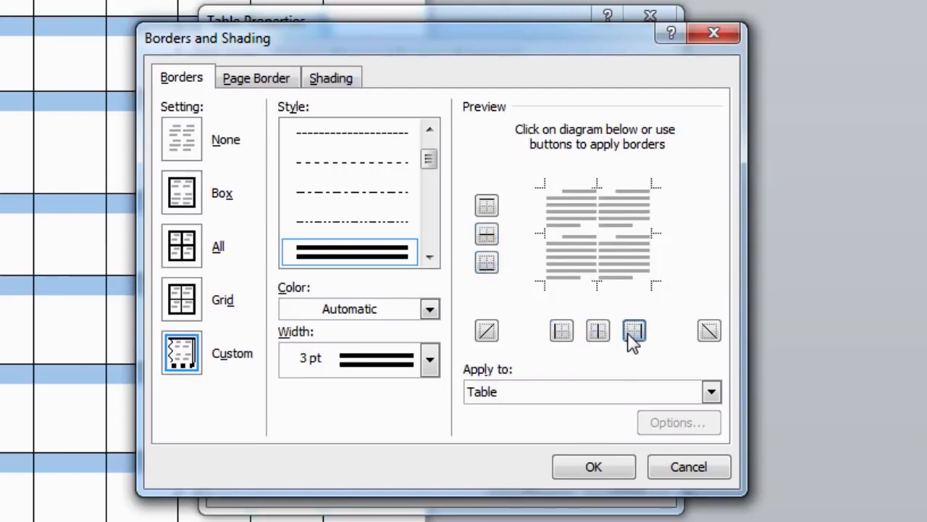
left_click(632, 337)
left_click(598, 333)
left_click(562, 332)
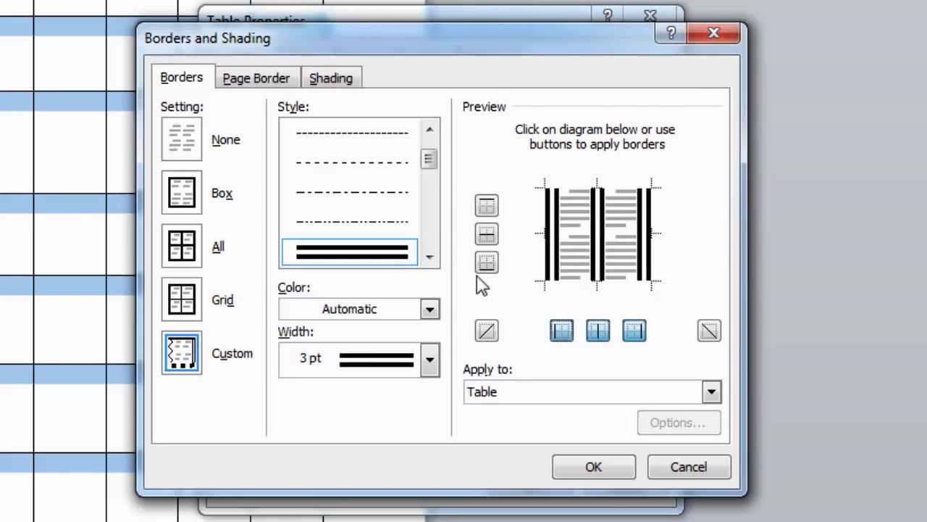
left_click(487, 262)
left_click(486, 231)
left_click(487, 205)
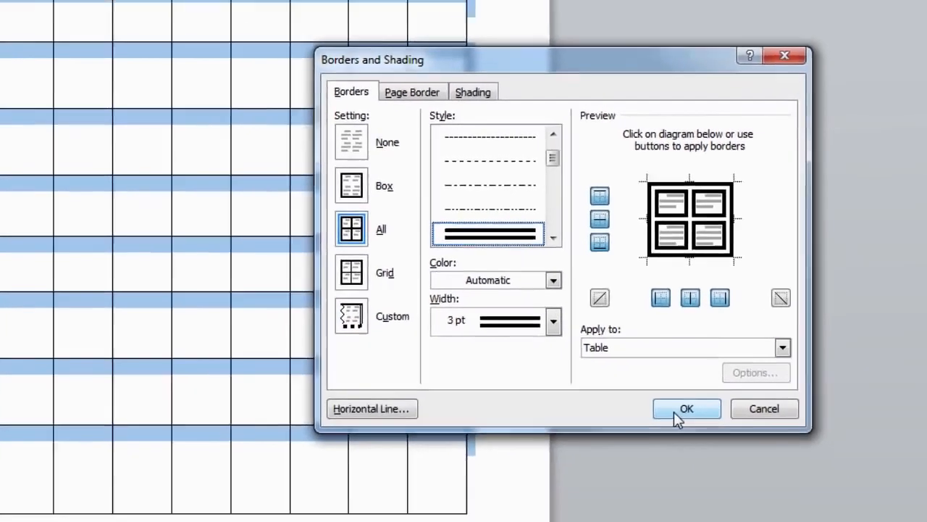
Apply the 3 pt double-line borders to the table, then select its first row.
left_click(673, 412)
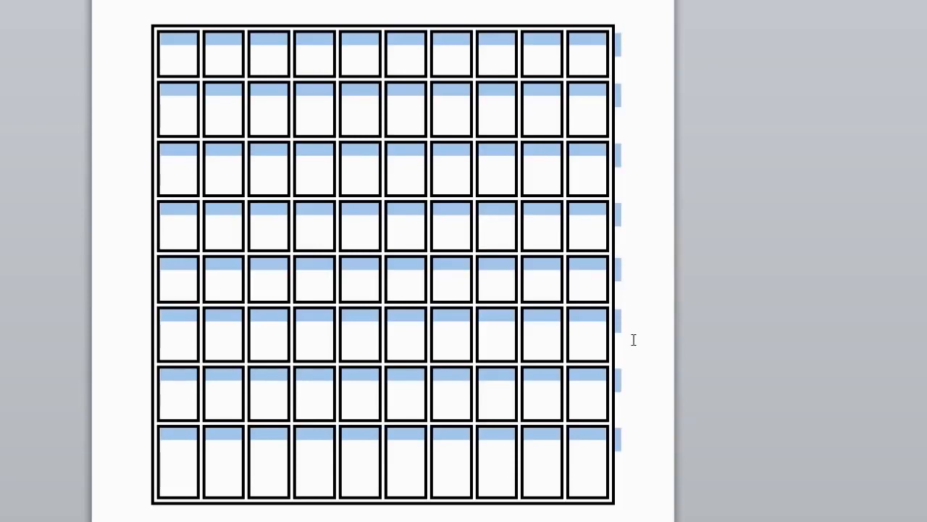
left_click(633, 339)
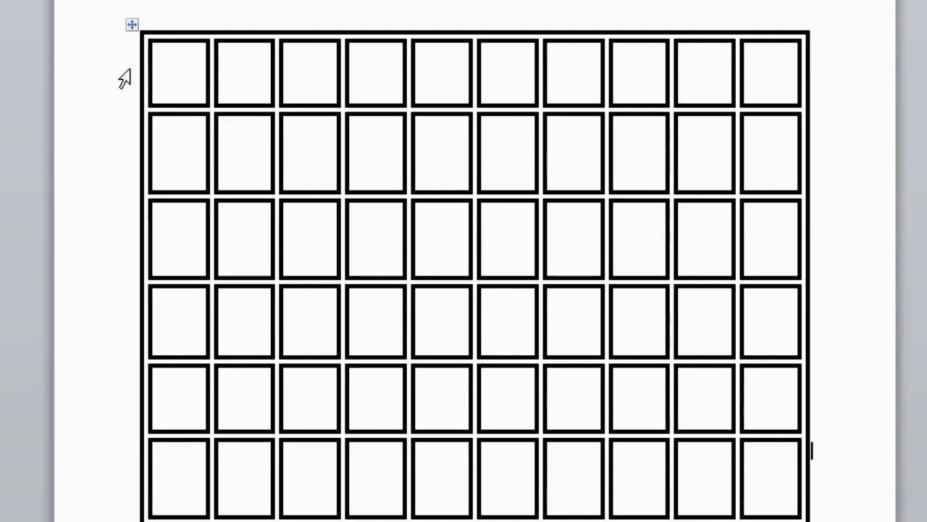
left_click(125, 78)
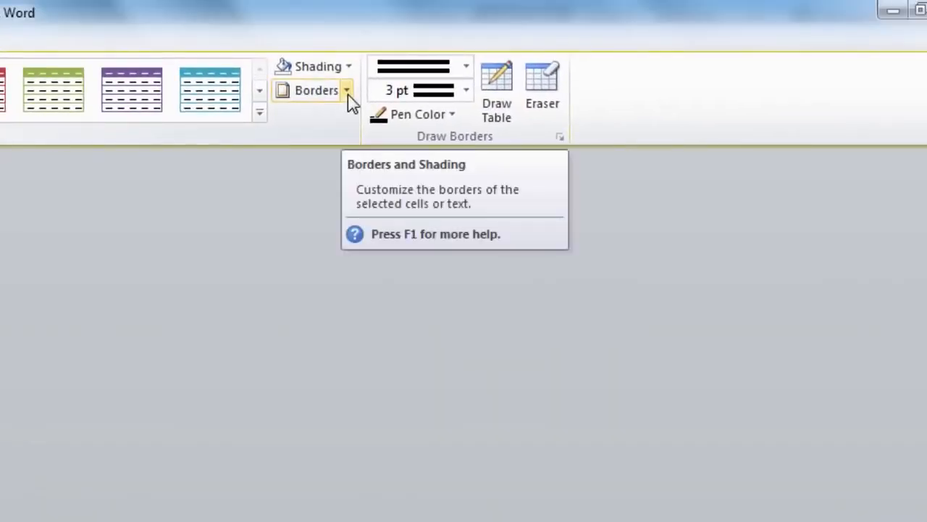
Reopen Borders and Shading for the header row, pick the shadowed line style, and view the Shading options.
left_click(348, 91)
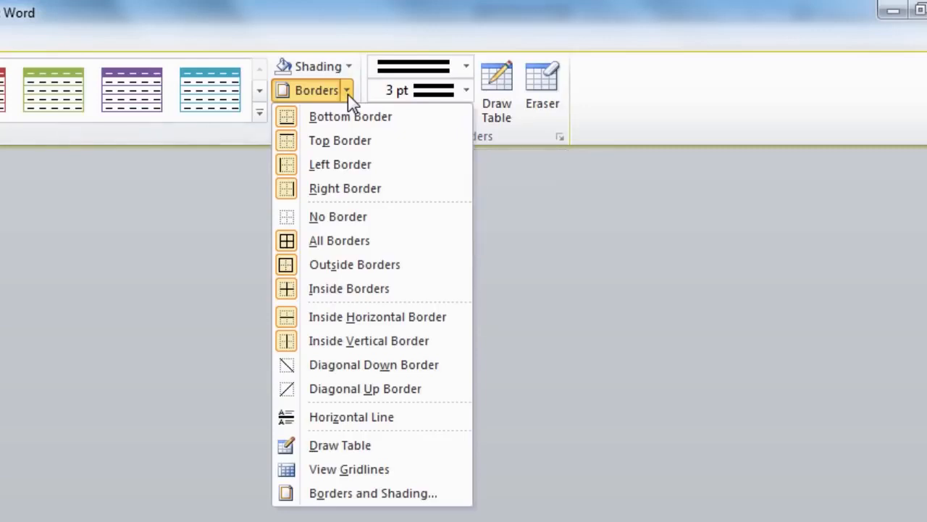
left_click(375, 499)
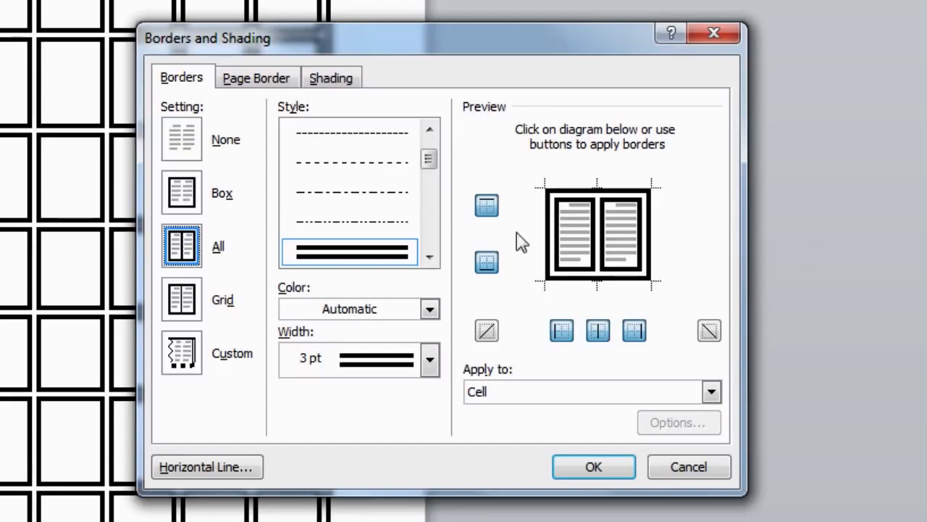
left_click(431, 256)
left_click_drag(430, 161, 432, 229)
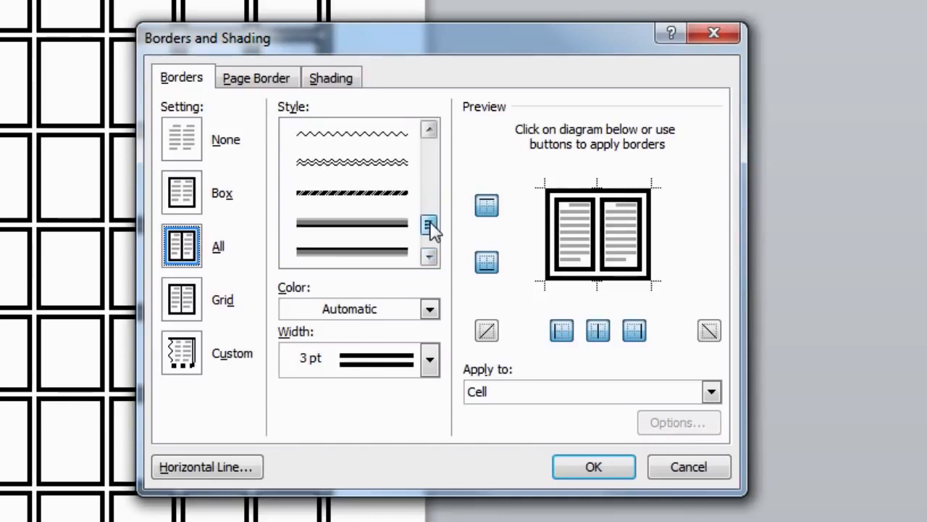
left_click(382, 252)
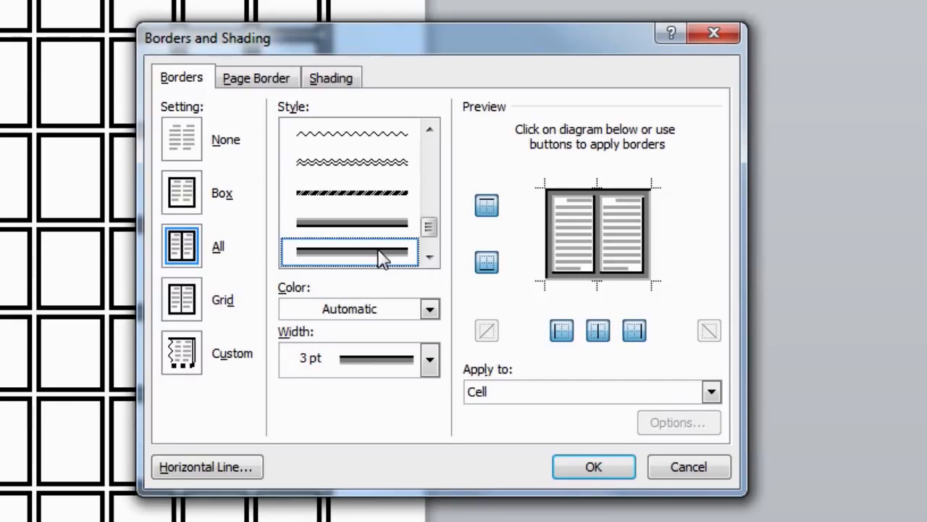
left_click(340, 83)
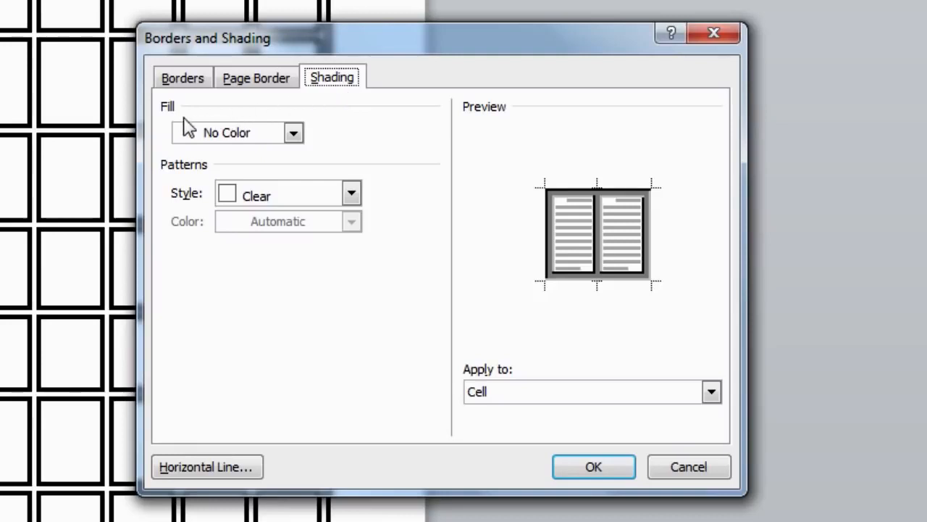
Fill the header row with the standard green colour and apply it with the shadowed border.
left_click(293, 134)
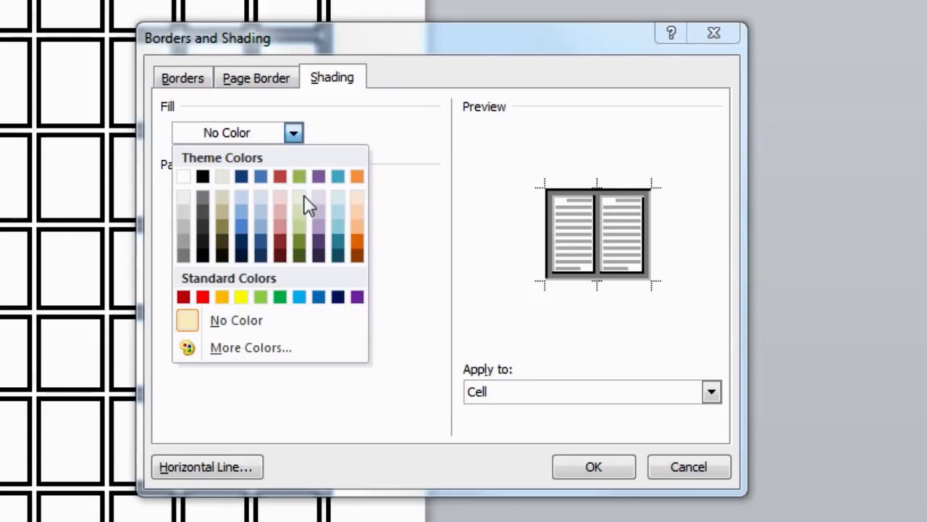
left_click(280, 296)
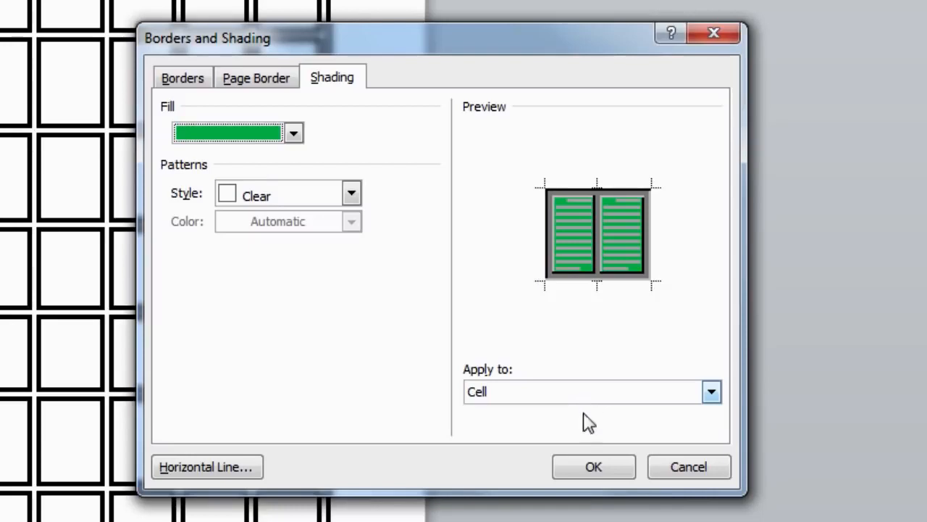
left_click(599, 470)
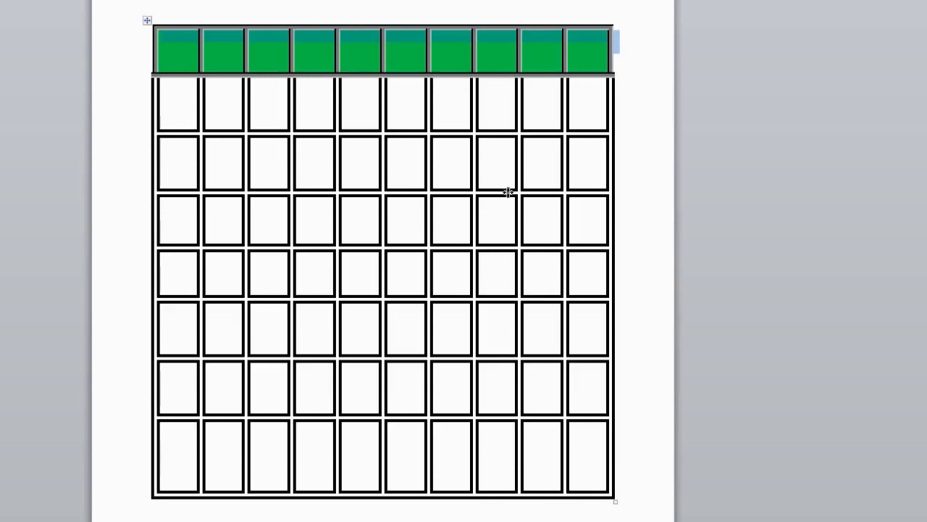
left_click(167, 43)
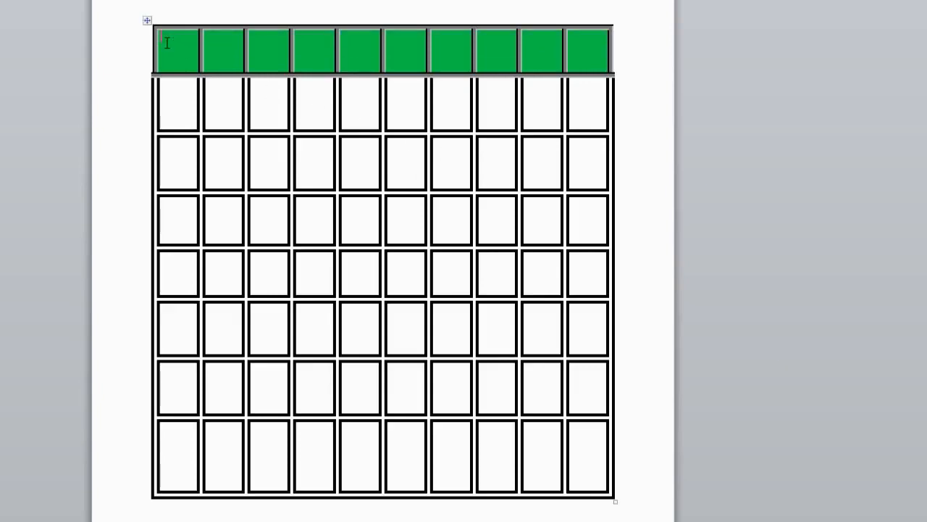
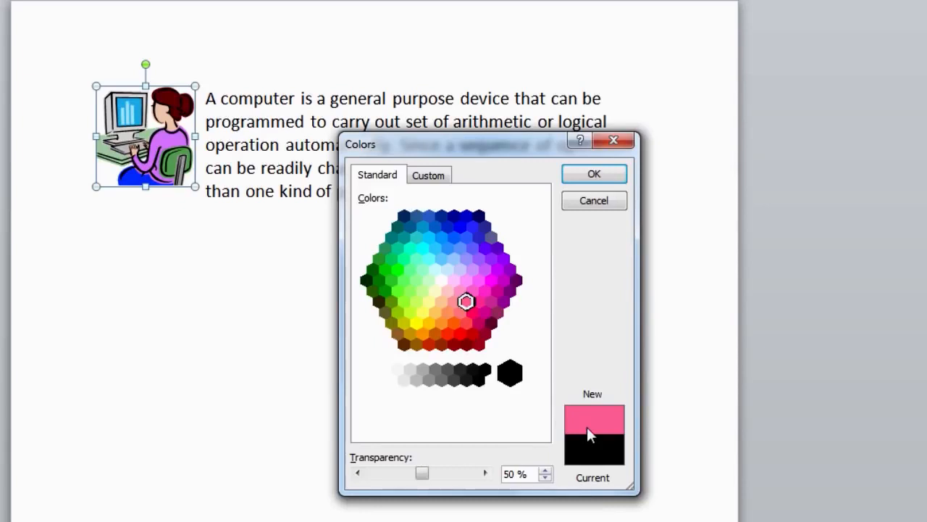
Confirm pink at 50% transparency as the clip art's outline colour.
left_click(594, 175)
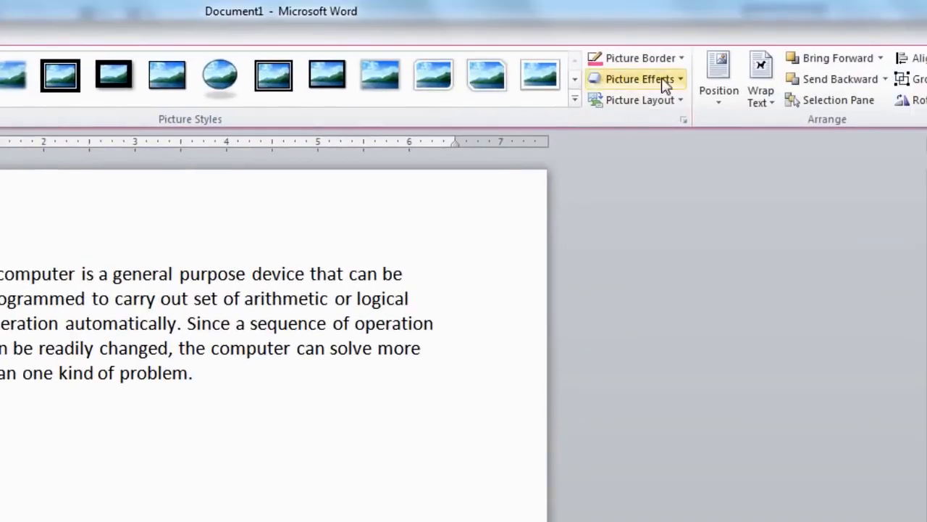
Give the clip art's pink outline a thin line weight.
left_click(678, 62)
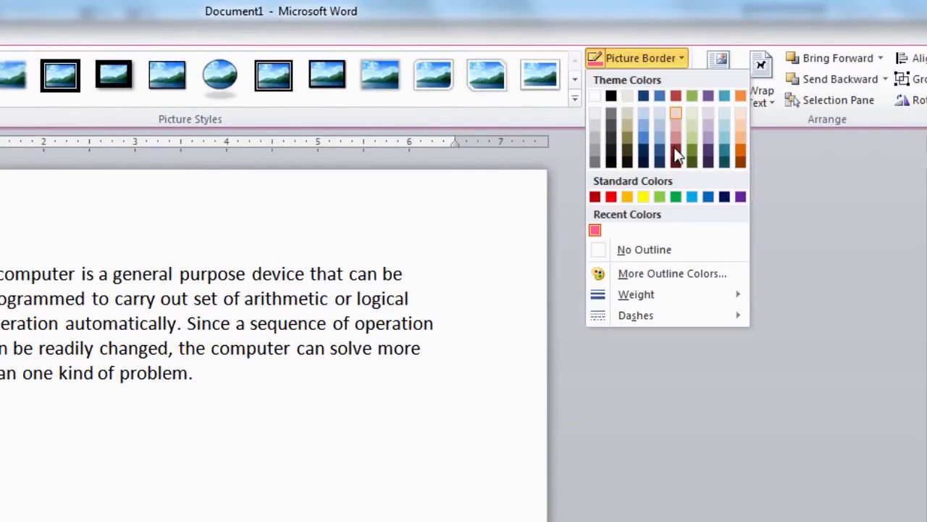
mouse_move(656, 299)
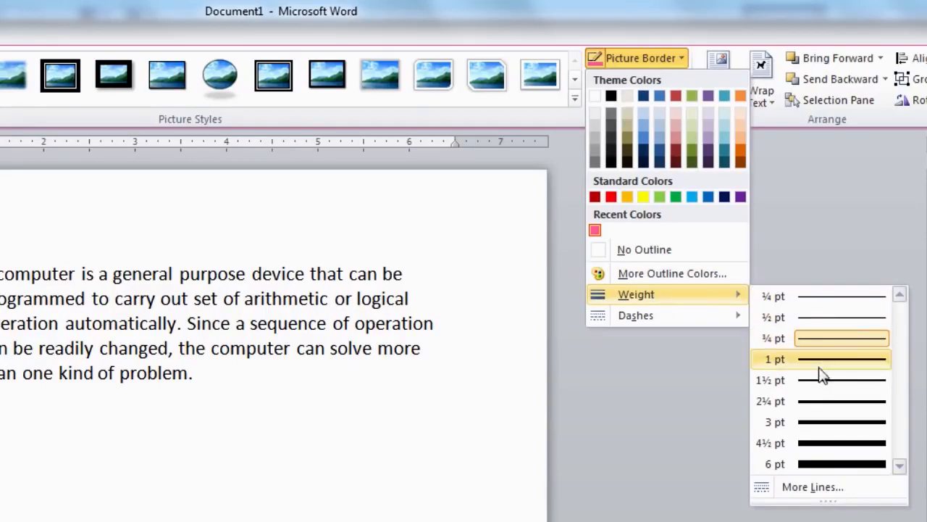
left_click(826, 425)
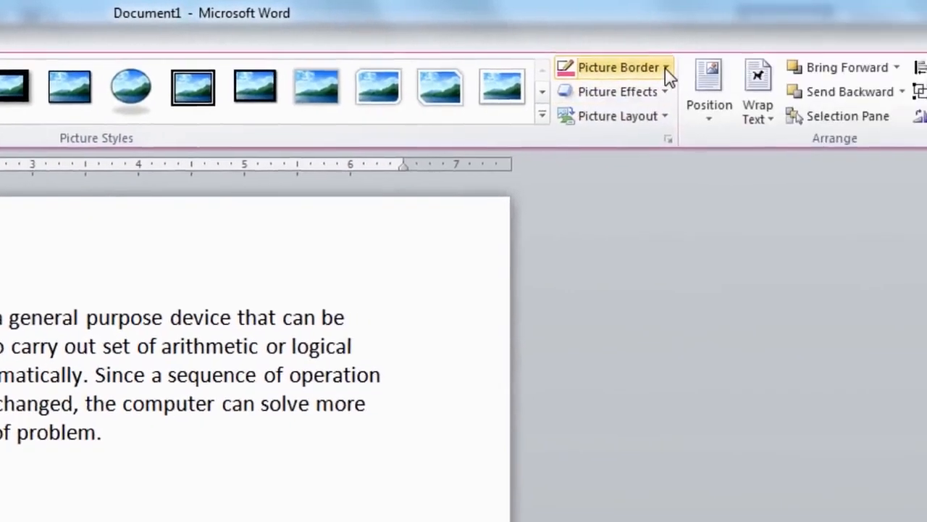
Switch the clip art's pink outline from solid to a dashed line style.
left_click(665, 68)
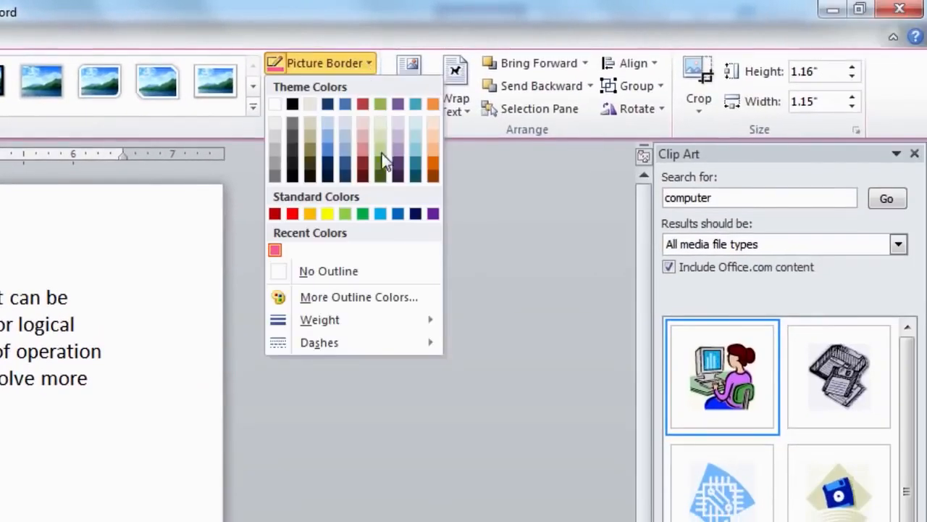
mouse_move(373, 344)
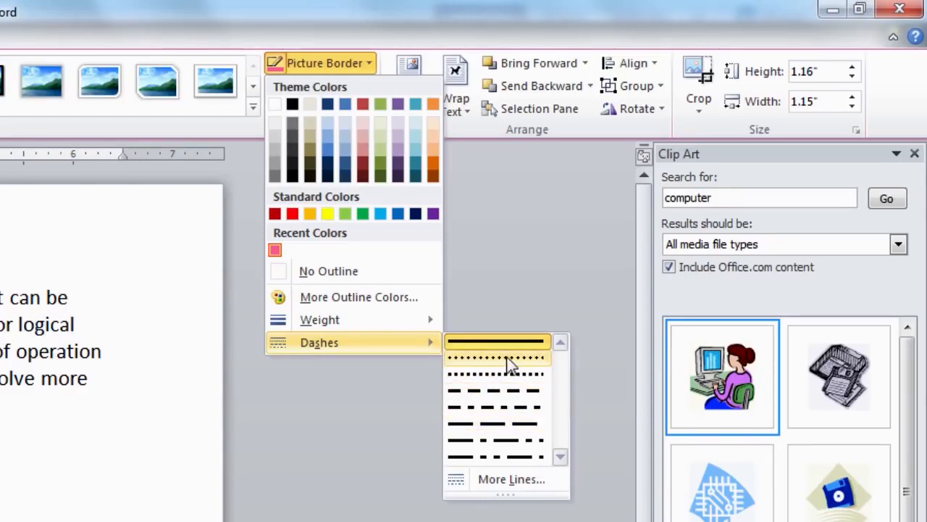
left_click(511, 392)
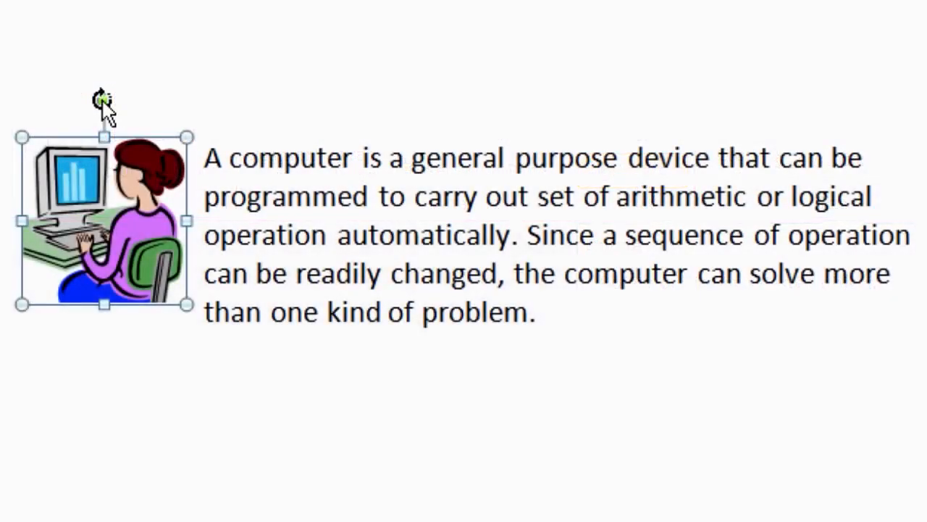
left_click_drag(102, 101, 147, 100)
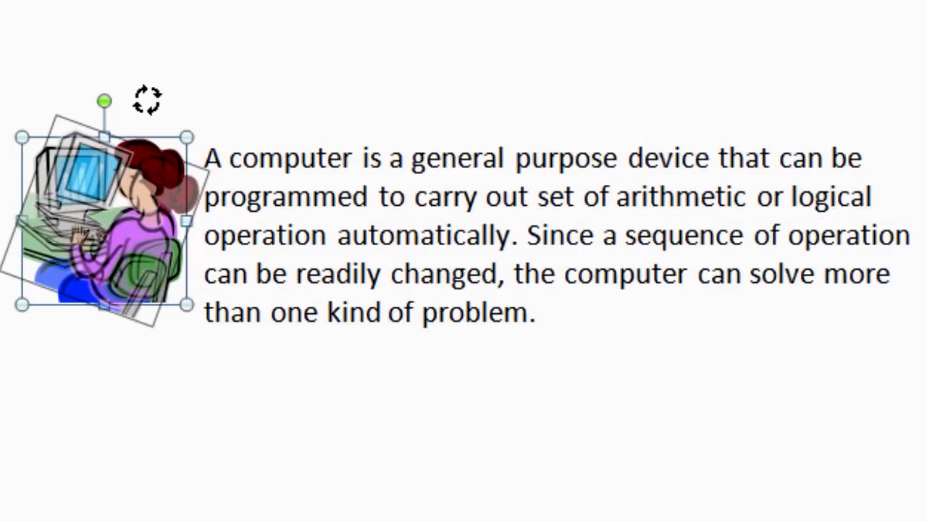
left_click_drag(147, 99, 108, 71)
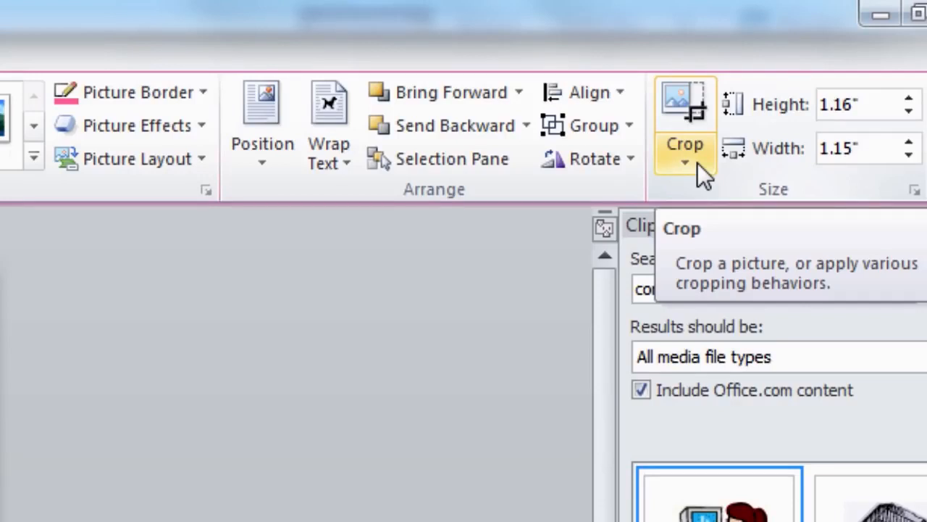
Crop a small strip off the left edge of the woman-at-computer clip art.
left_click(681, 113)
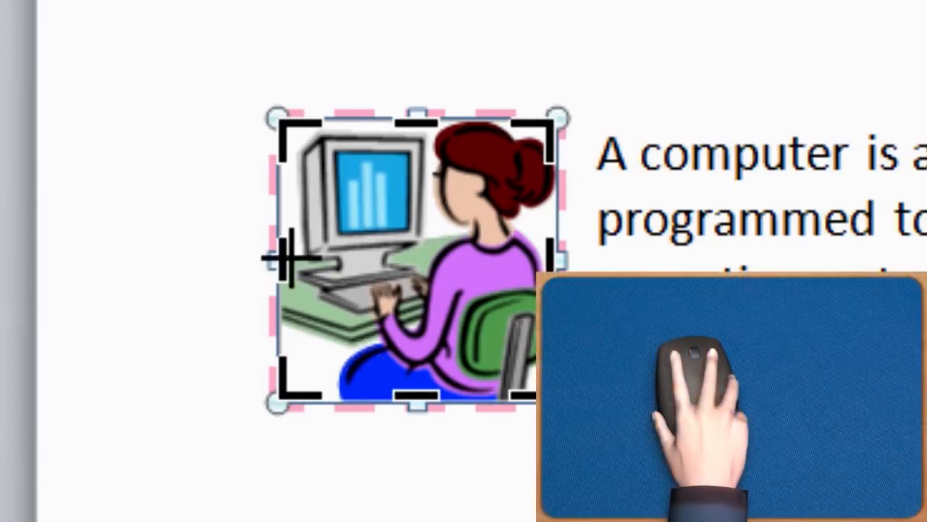
left_click_drag(287, 257, 280, 261)
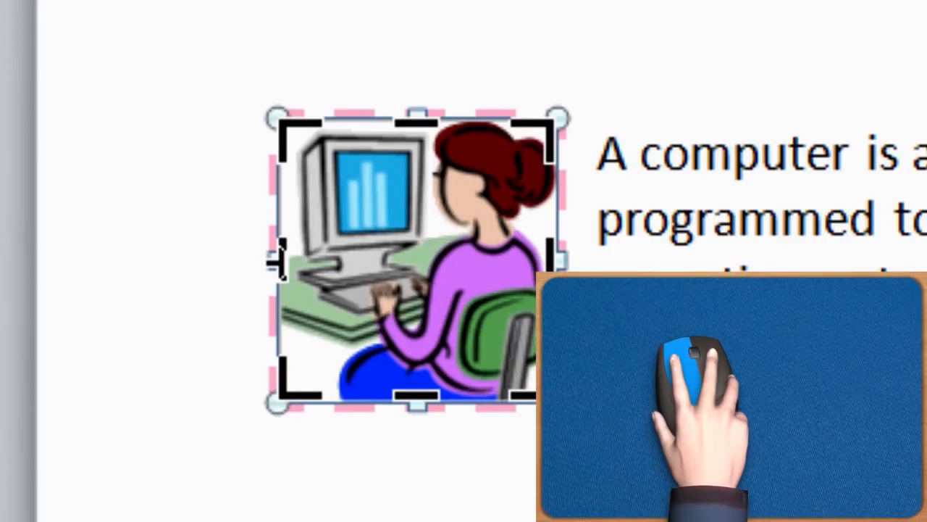
left_click_drag(280, 261, 299, 255)
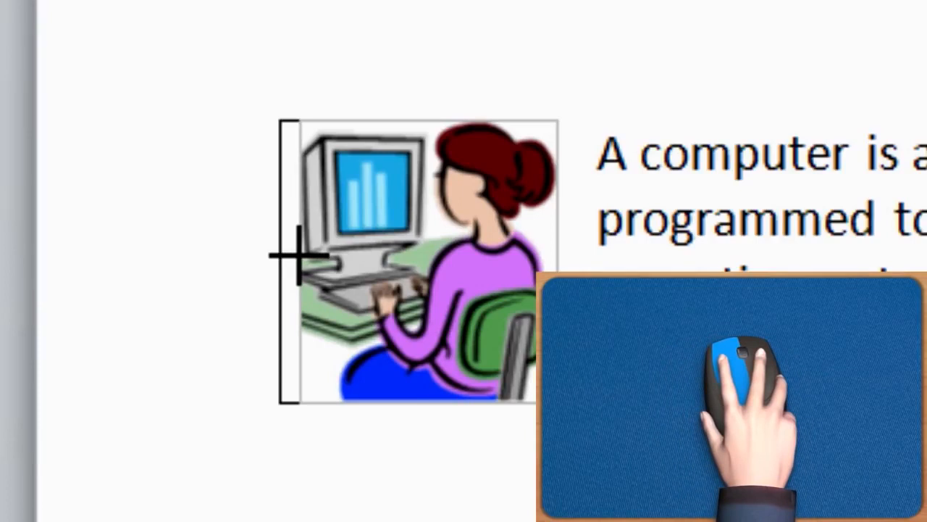
left_click_drag(298, 255, 296, 255)
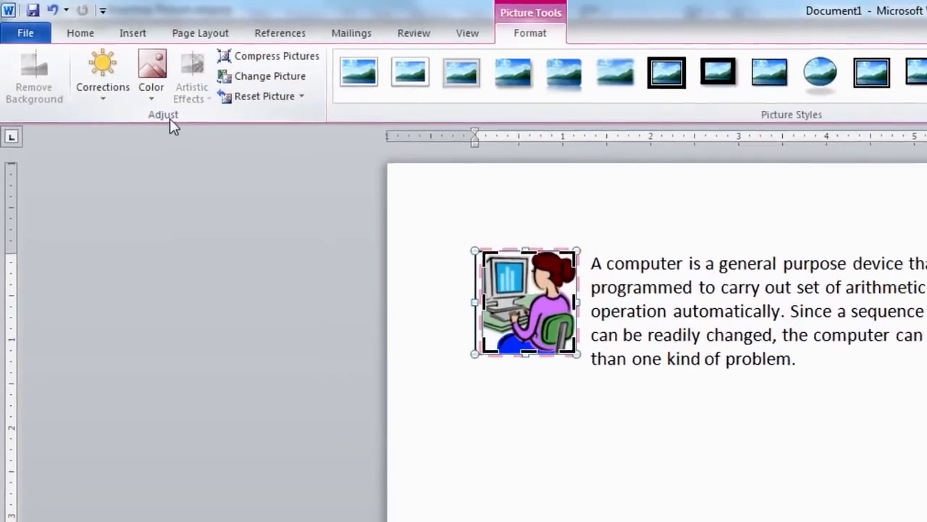
Darken the clip art with picture corrections of -24% brightness and 23% contrast.
left_click(116, 85)
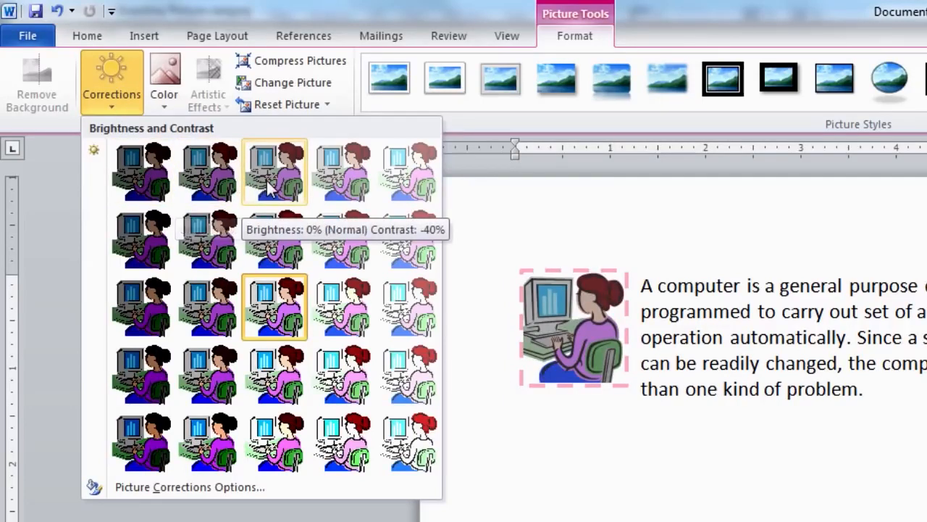
left_click(278, 312)
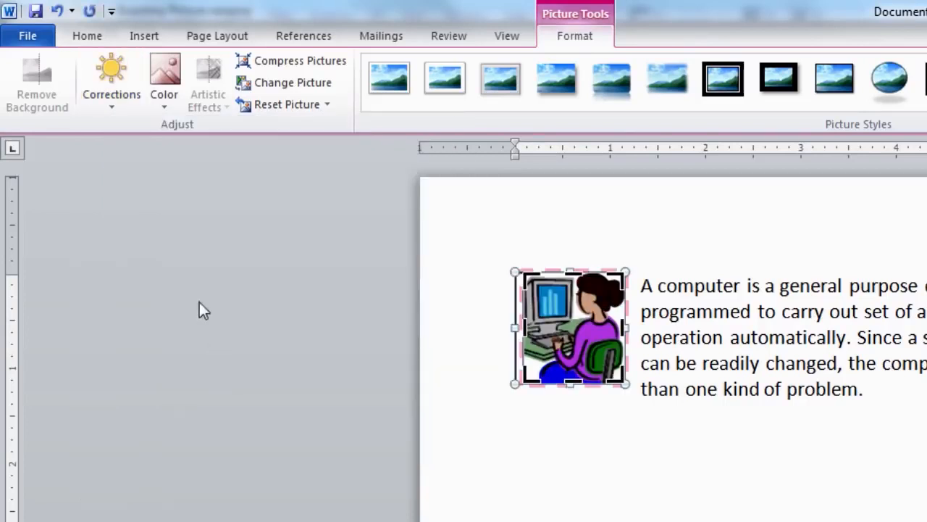
left_click(119, 74)
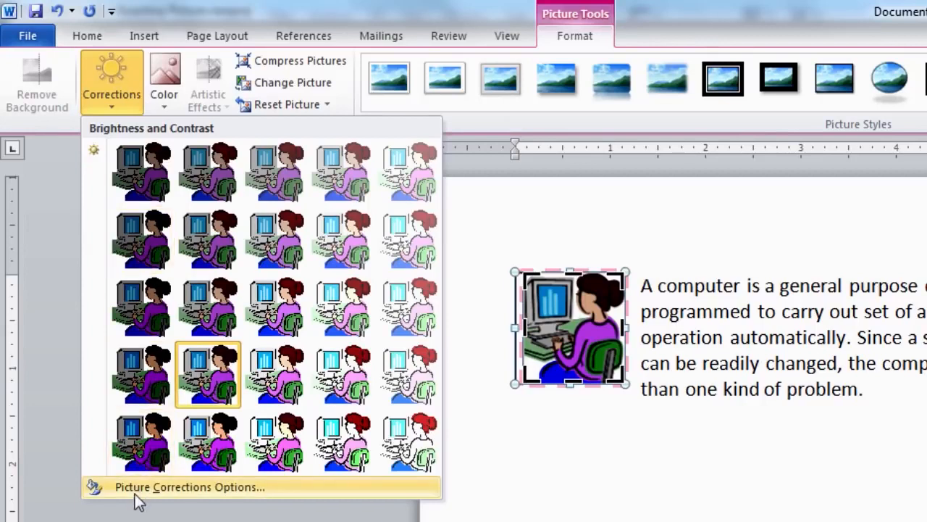
left_click(176, 496)
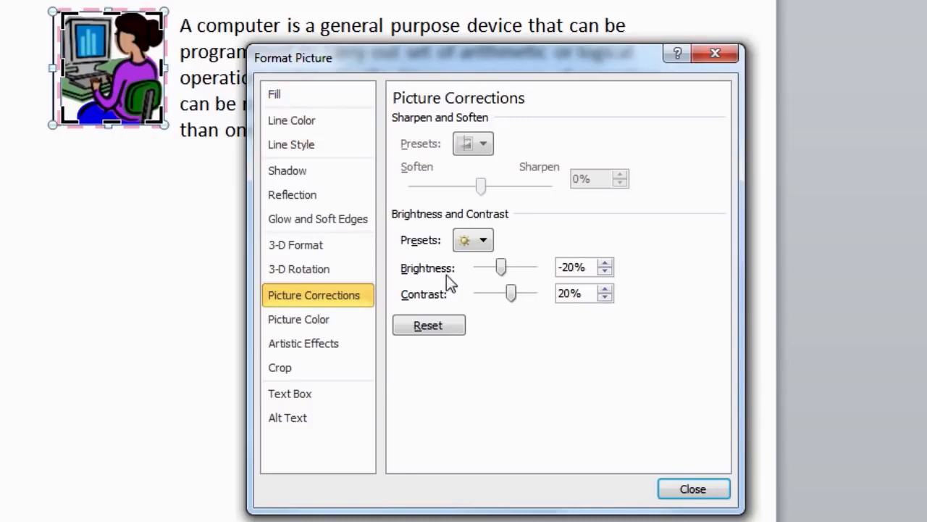
mouse_move(501, 269)
left_mouse_down()
mouse_move(517, 270)
mouse_move(502, 268)
left_mouse_up()
left_click_drag(501, 268, 513, 297)
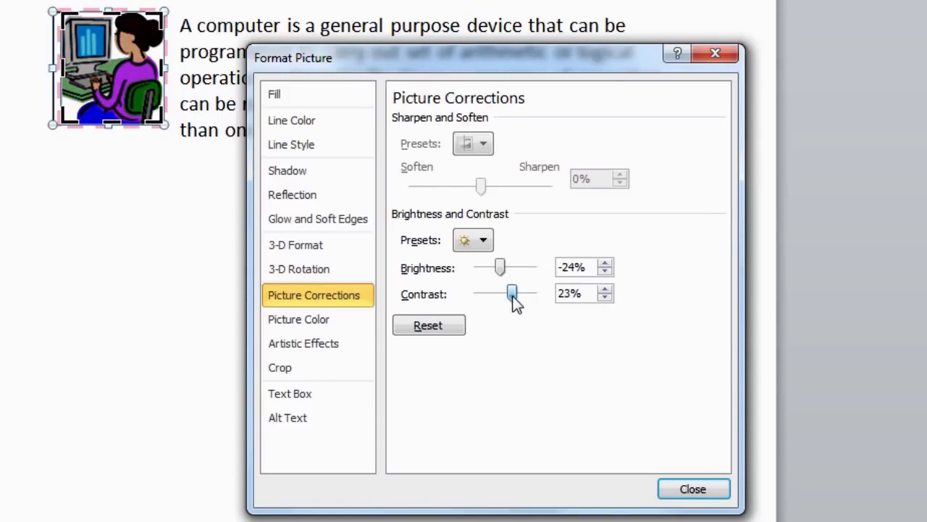
left_click(685, 484)
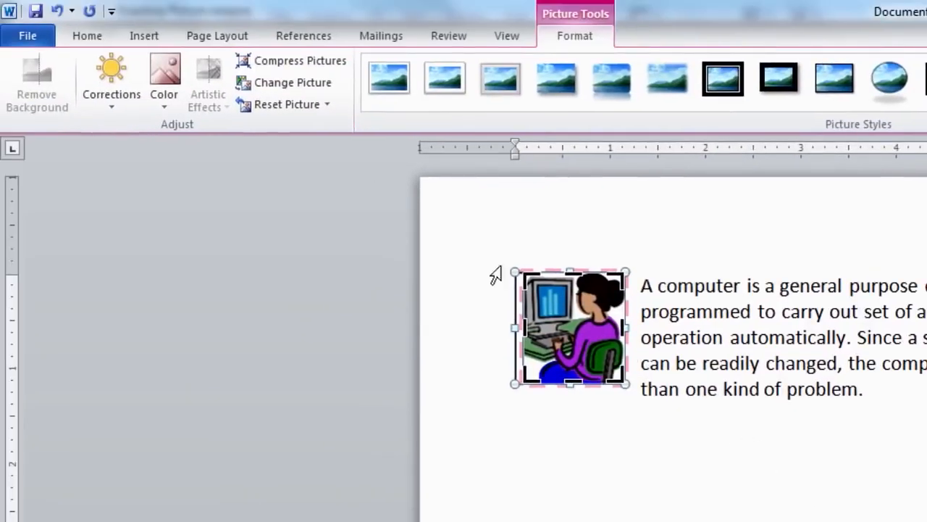
Try the Black and White: 25% recolour, then switch to Set Transparent Color.
left_click(178, 97)
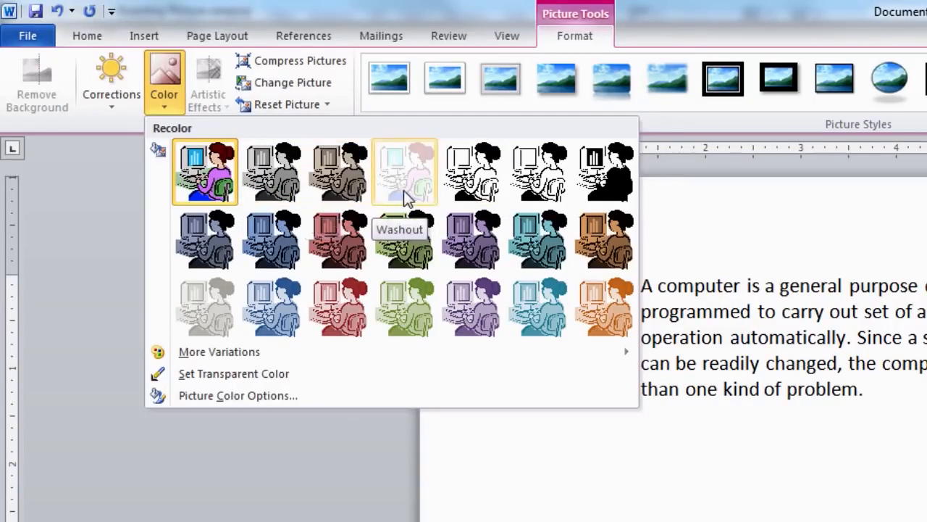
left_click(471, 187)
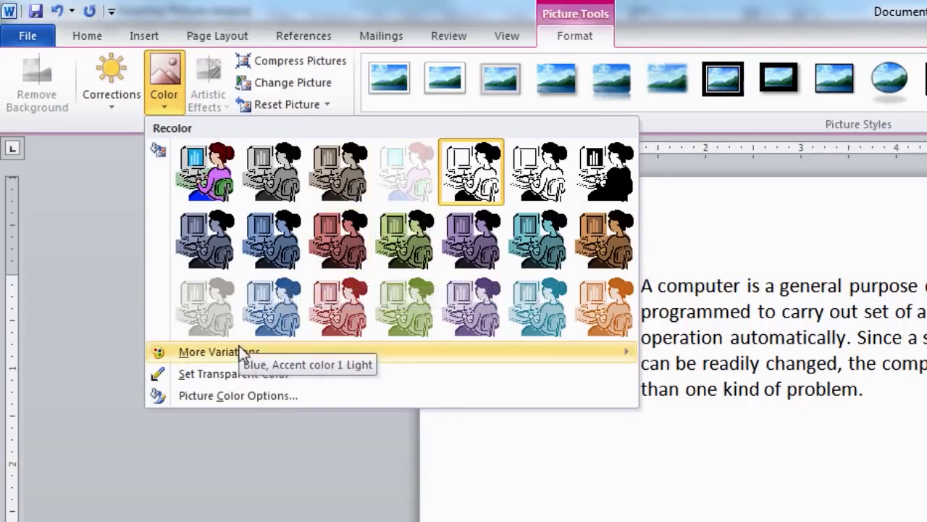
mouse_move(199, 359)
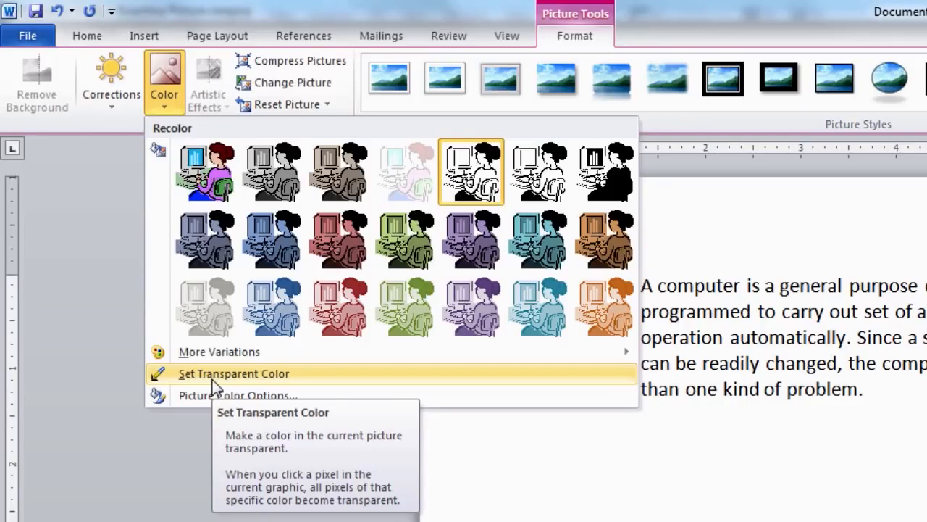
left_click(229, 375)
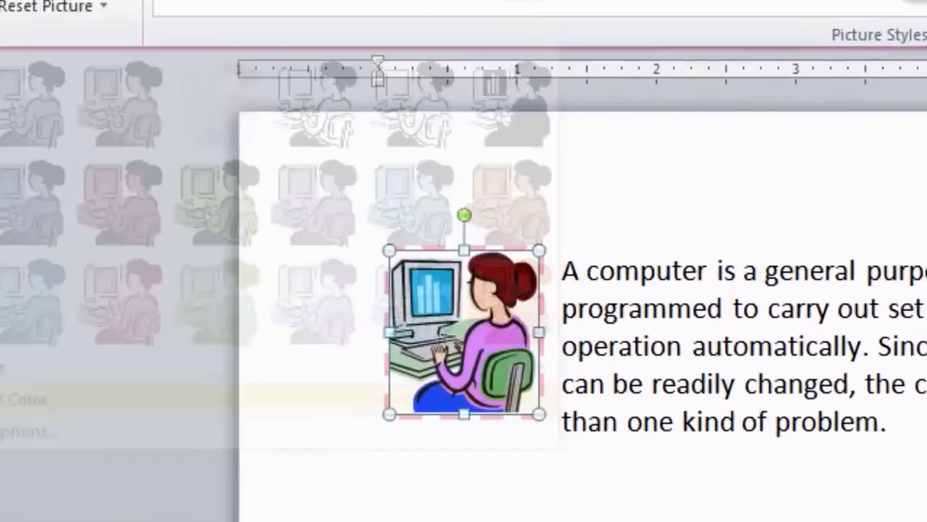